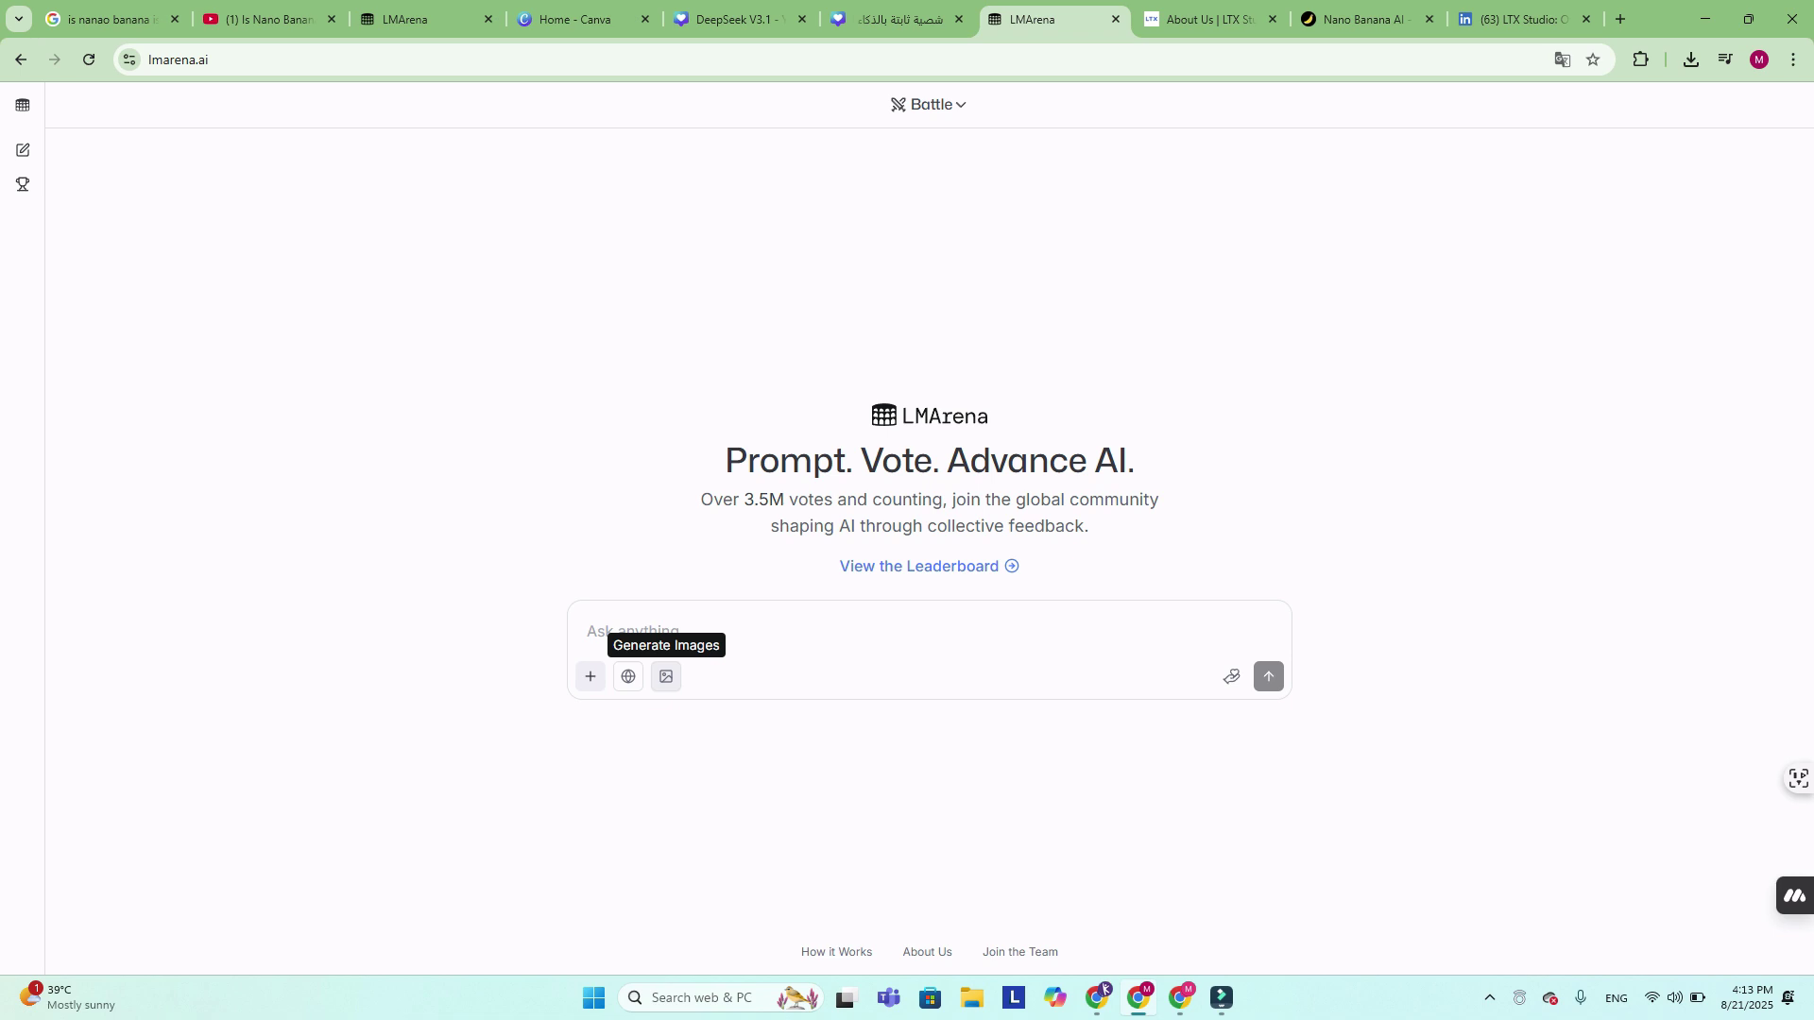
- Enable image generation and compare imagen-3.0-generate-002 against ideogram-v2 in Side by Side mode
left_click(667, 676)
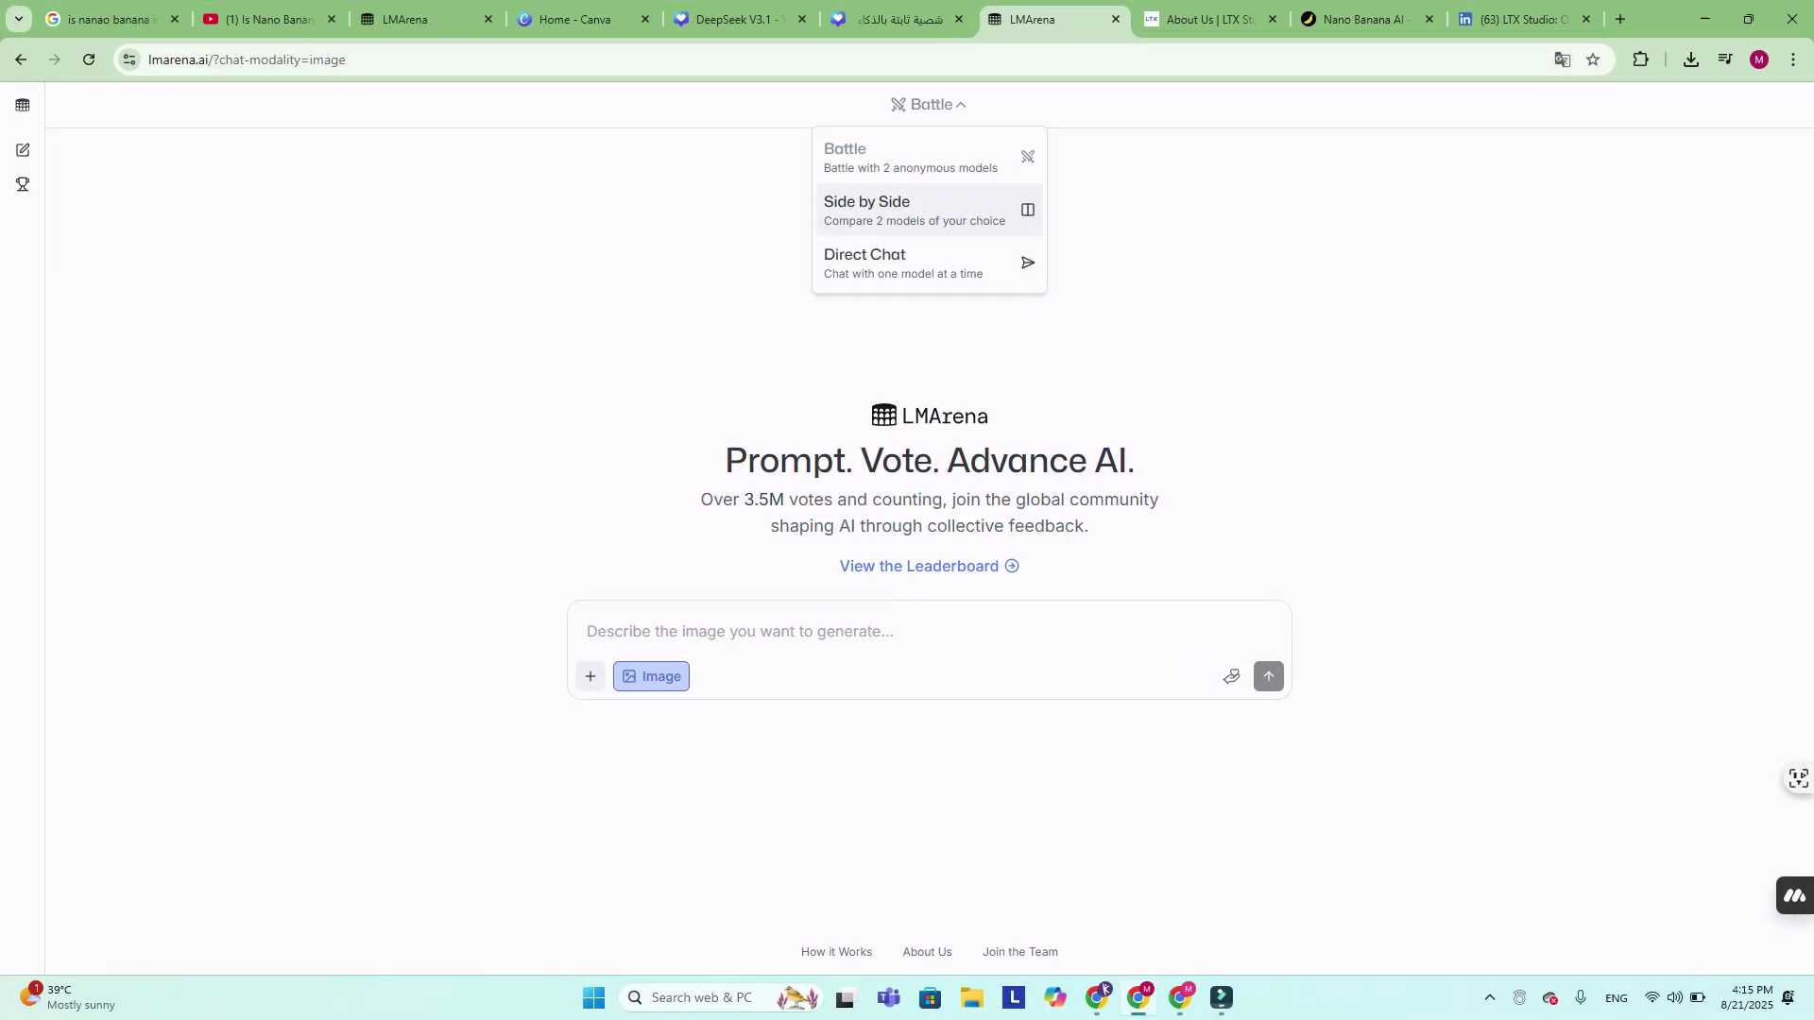
left_click(879, 200)
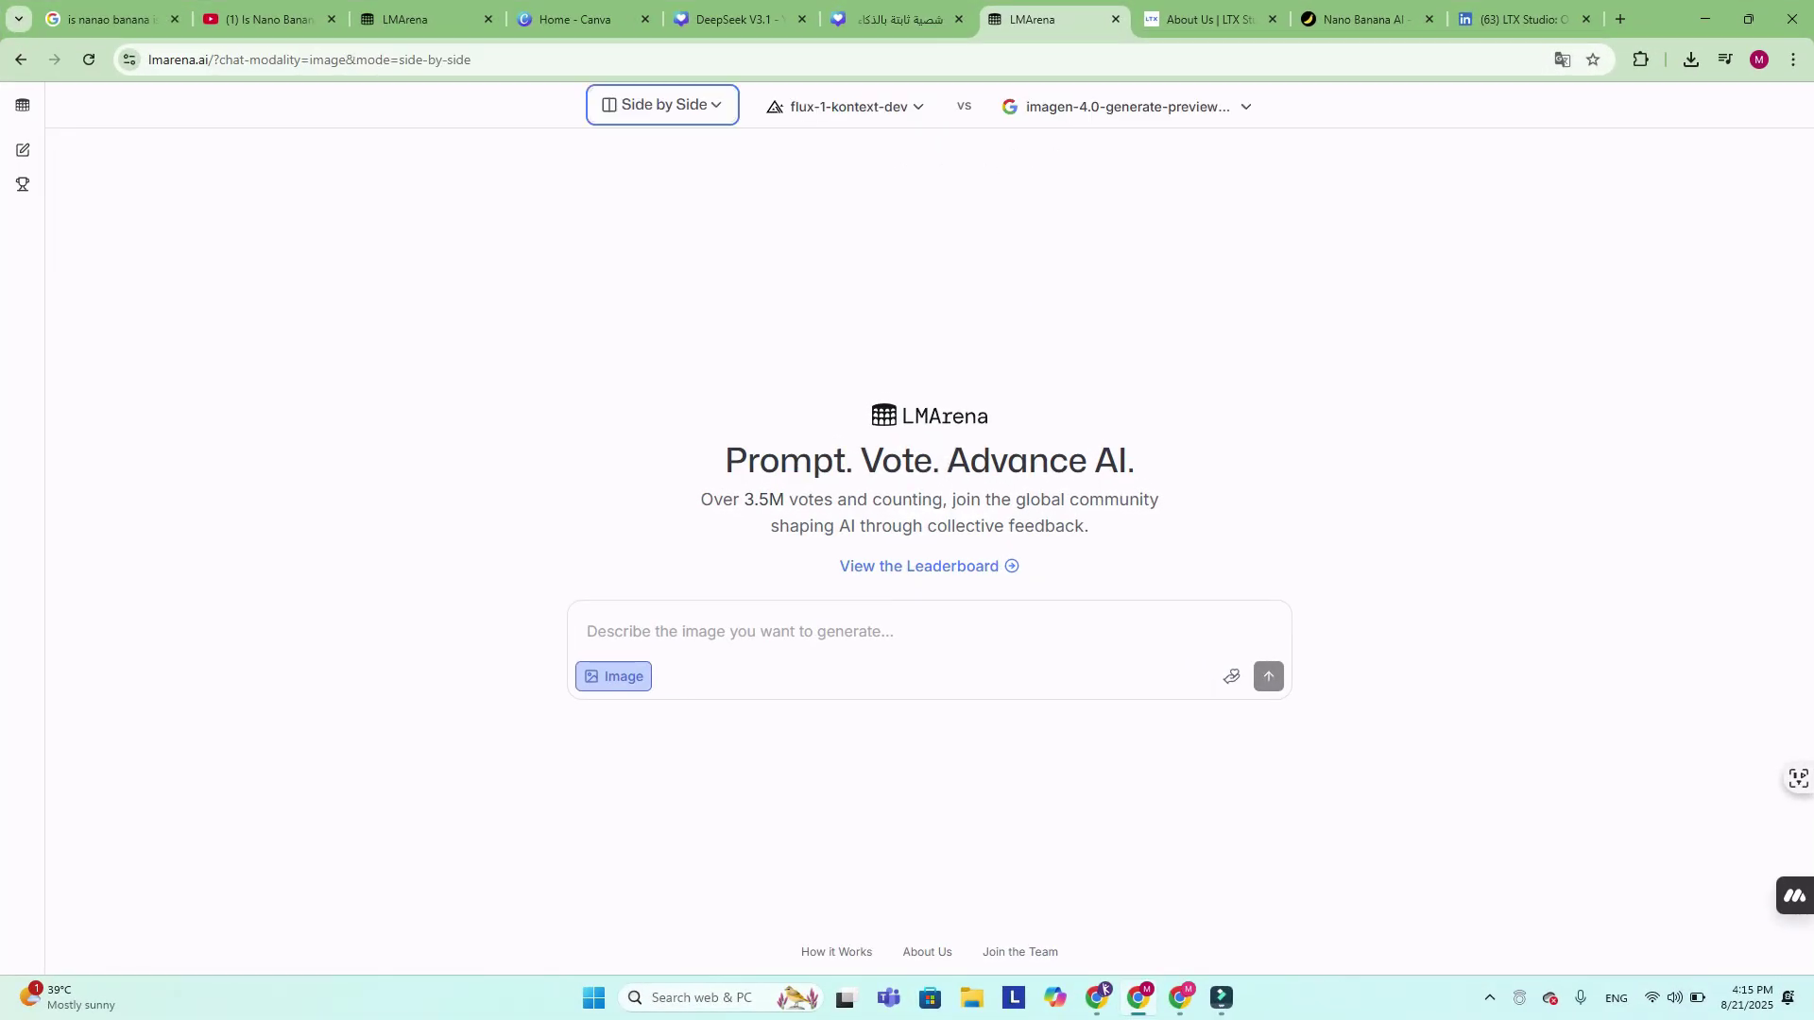
left_click(846, 106)
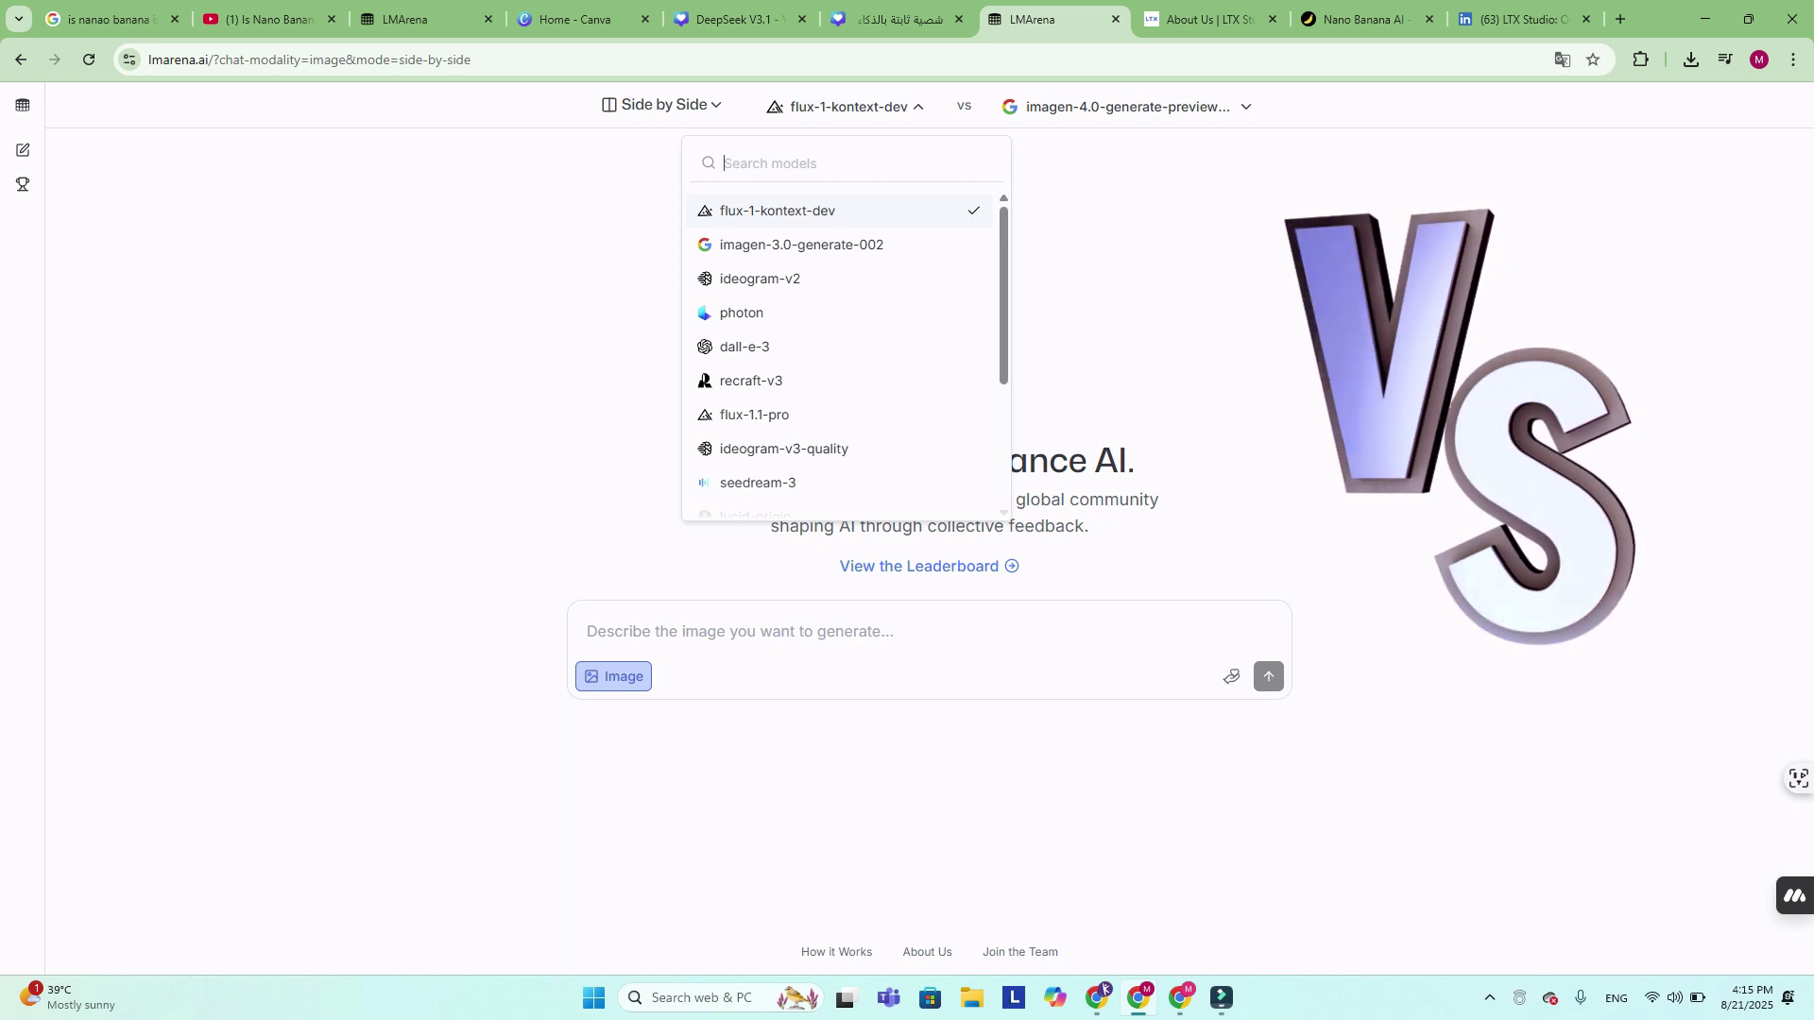
left_click(801, 245)
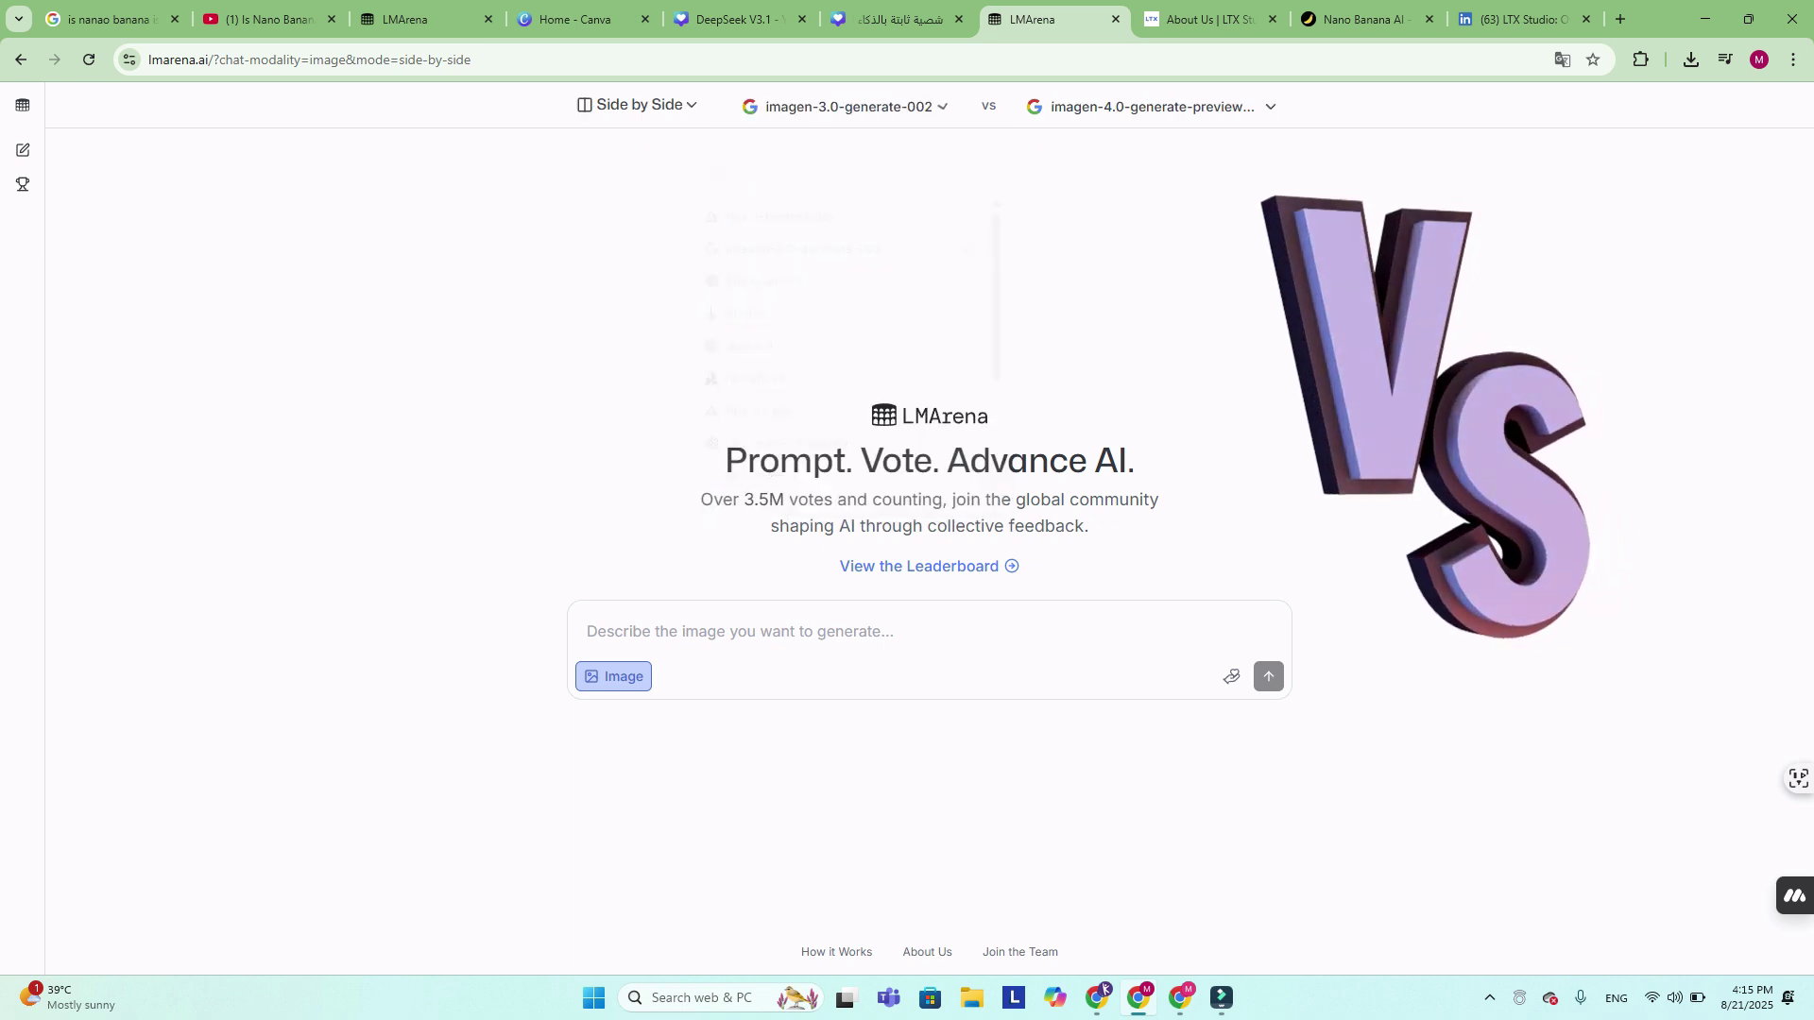
left_click(1152, 106)
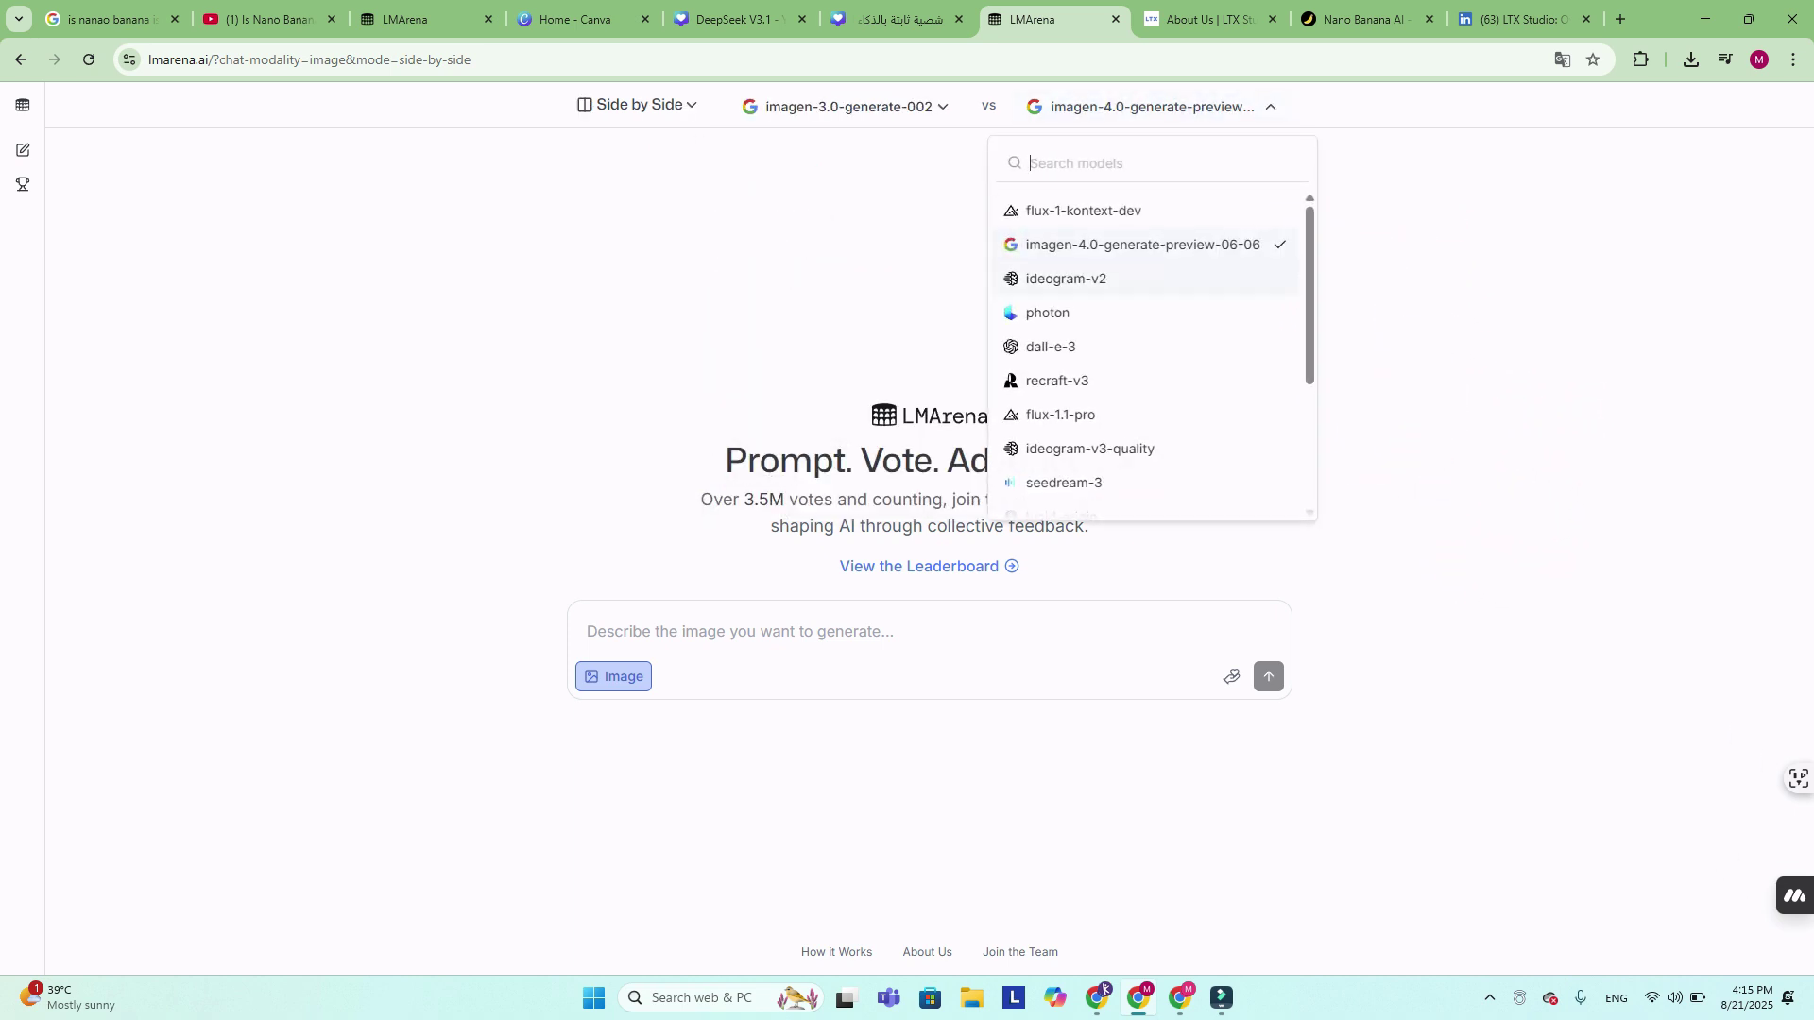
left_click(1066, 279)
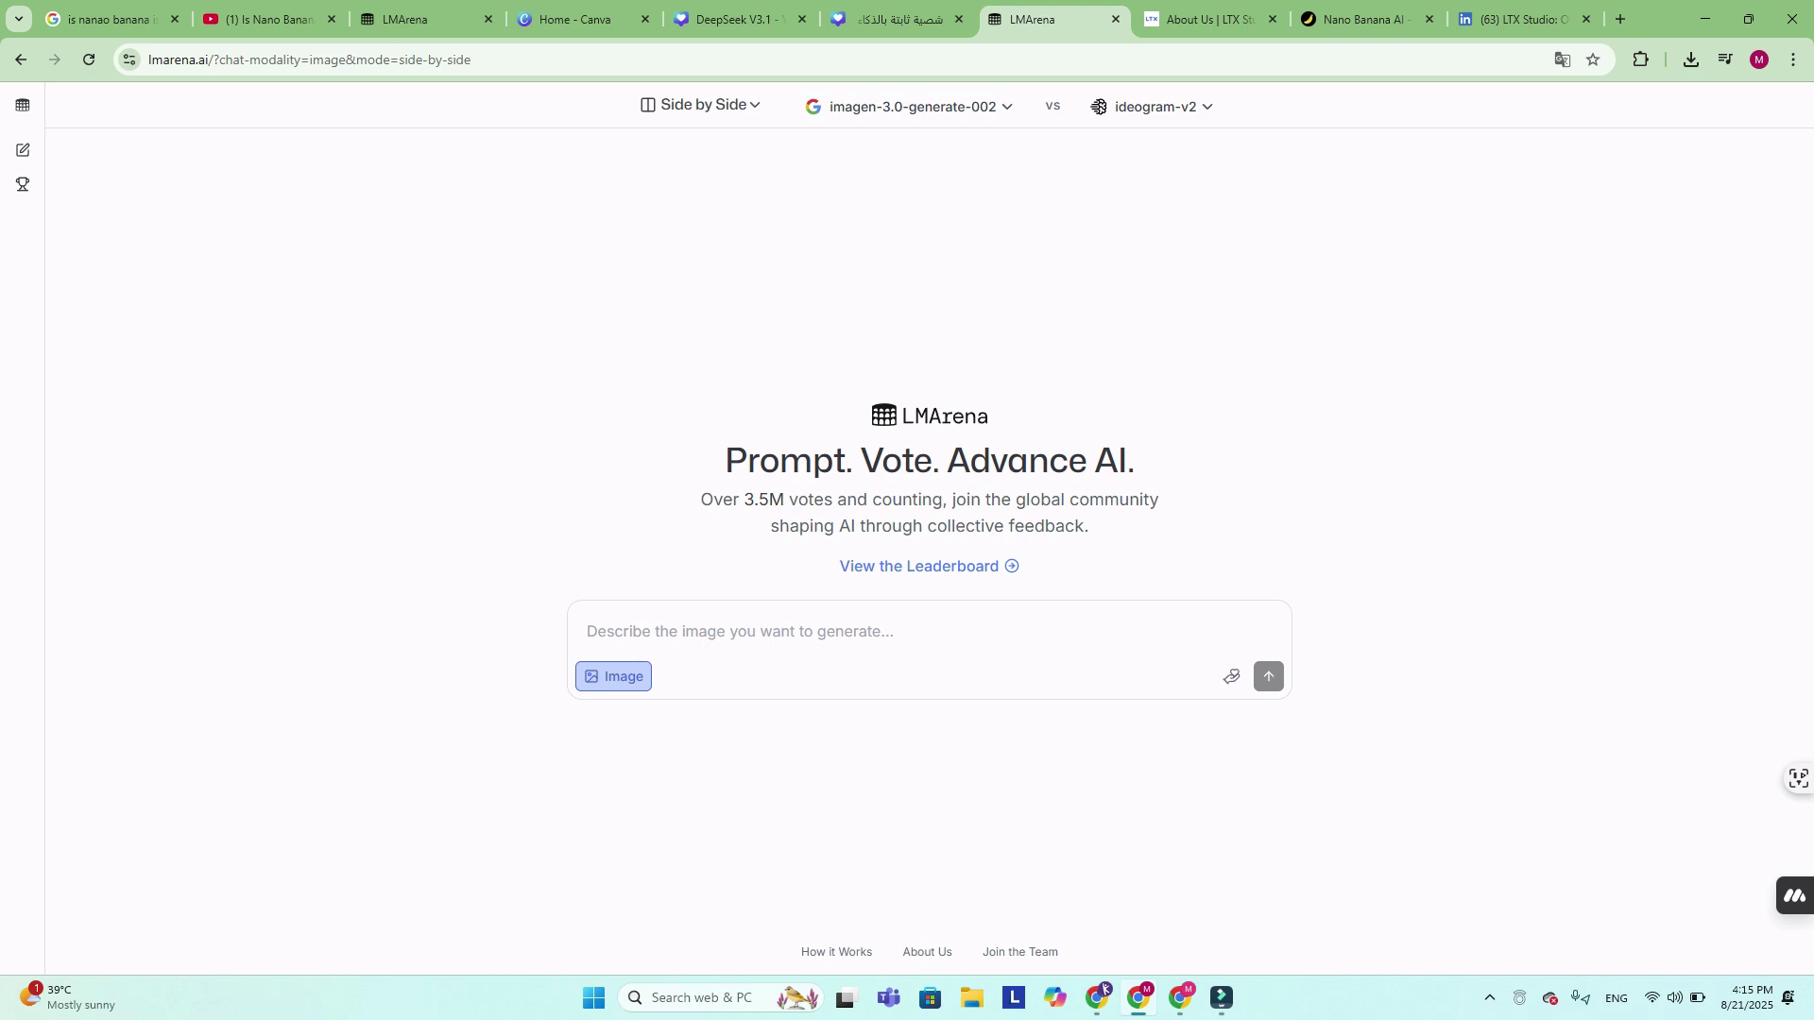
- Switch to Direct Chat mode and browse the image models, keeping imagen-3.0-generate-002
left_click(700, 105)
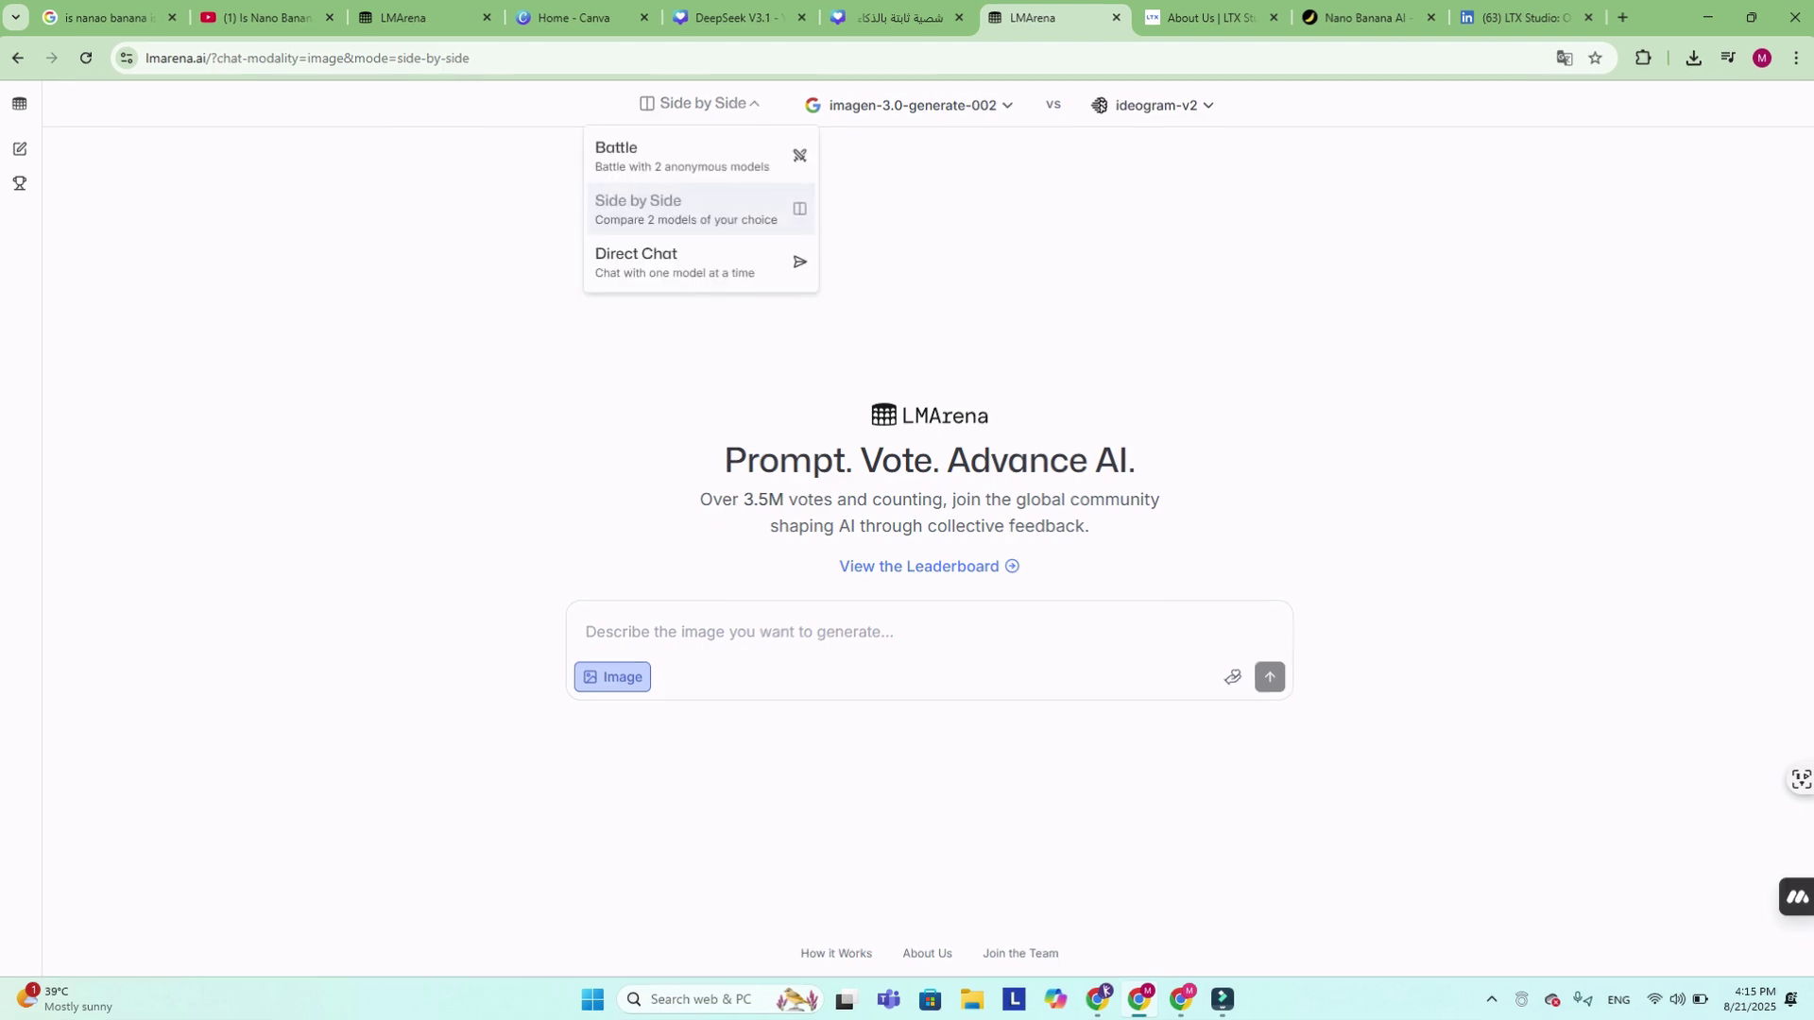
left_click(652, 250)
left_click(1006, 105)
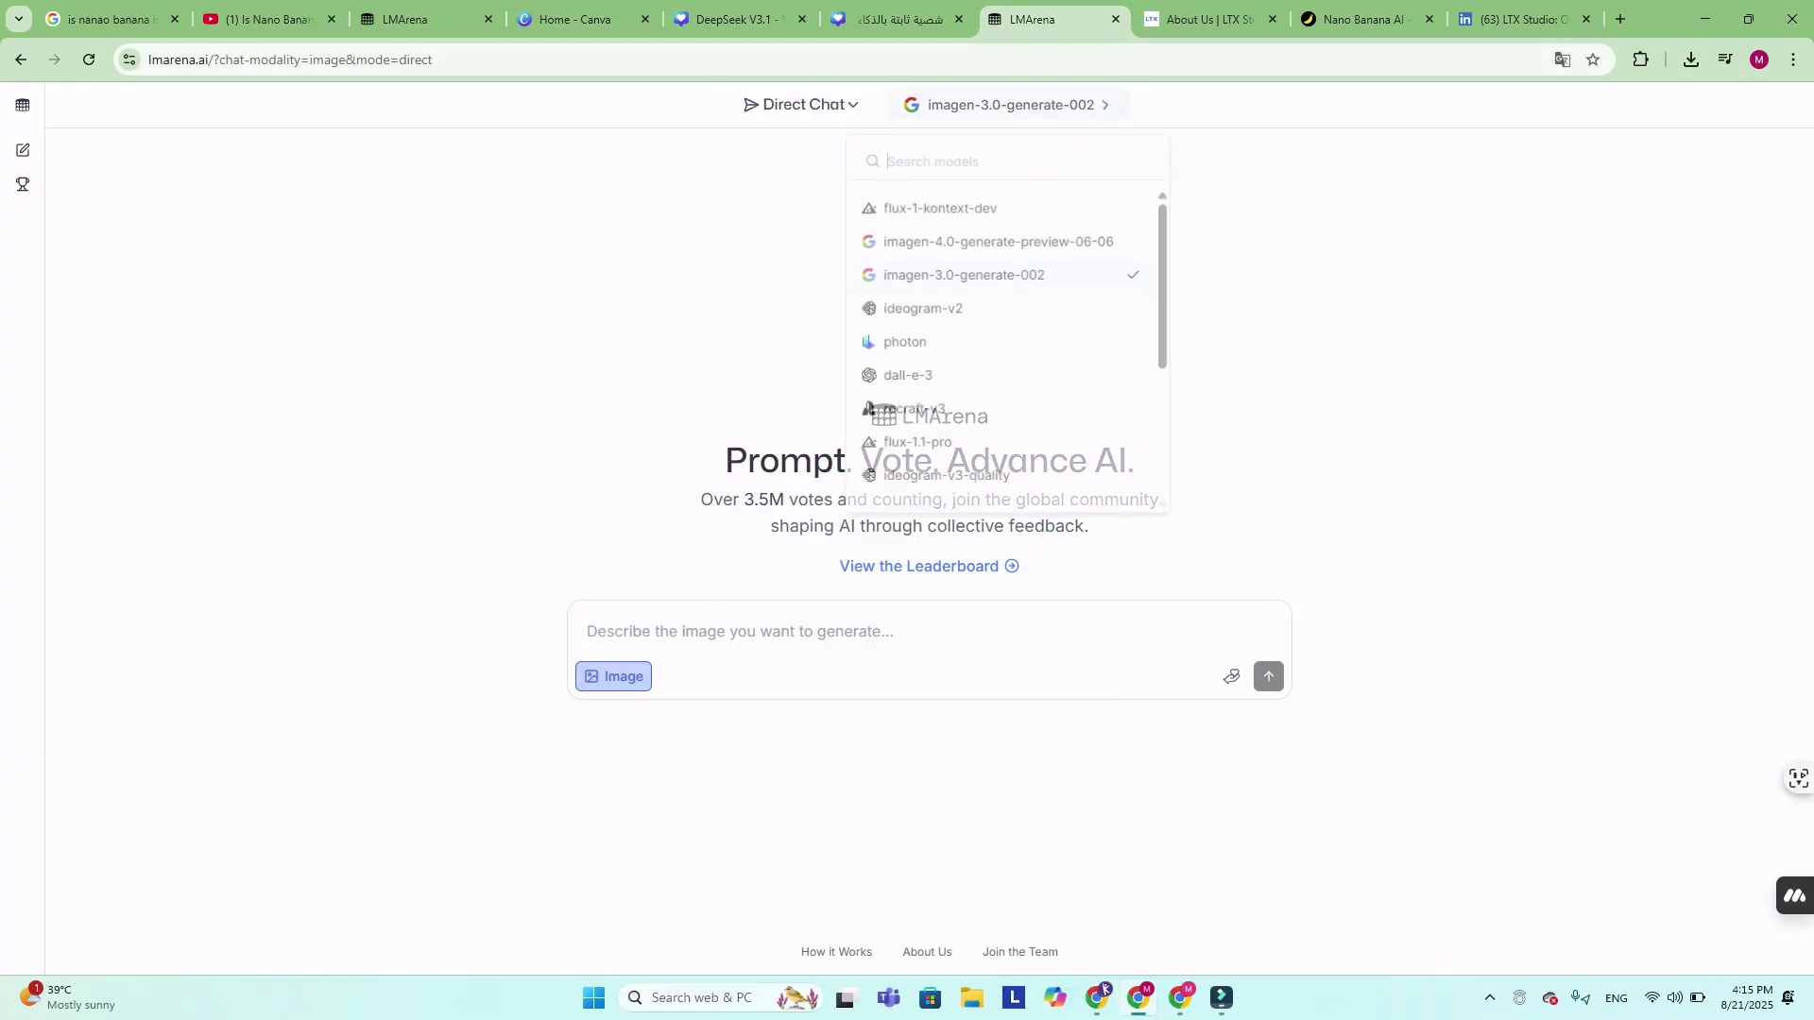
scroll(1001, 396, "down", 3)
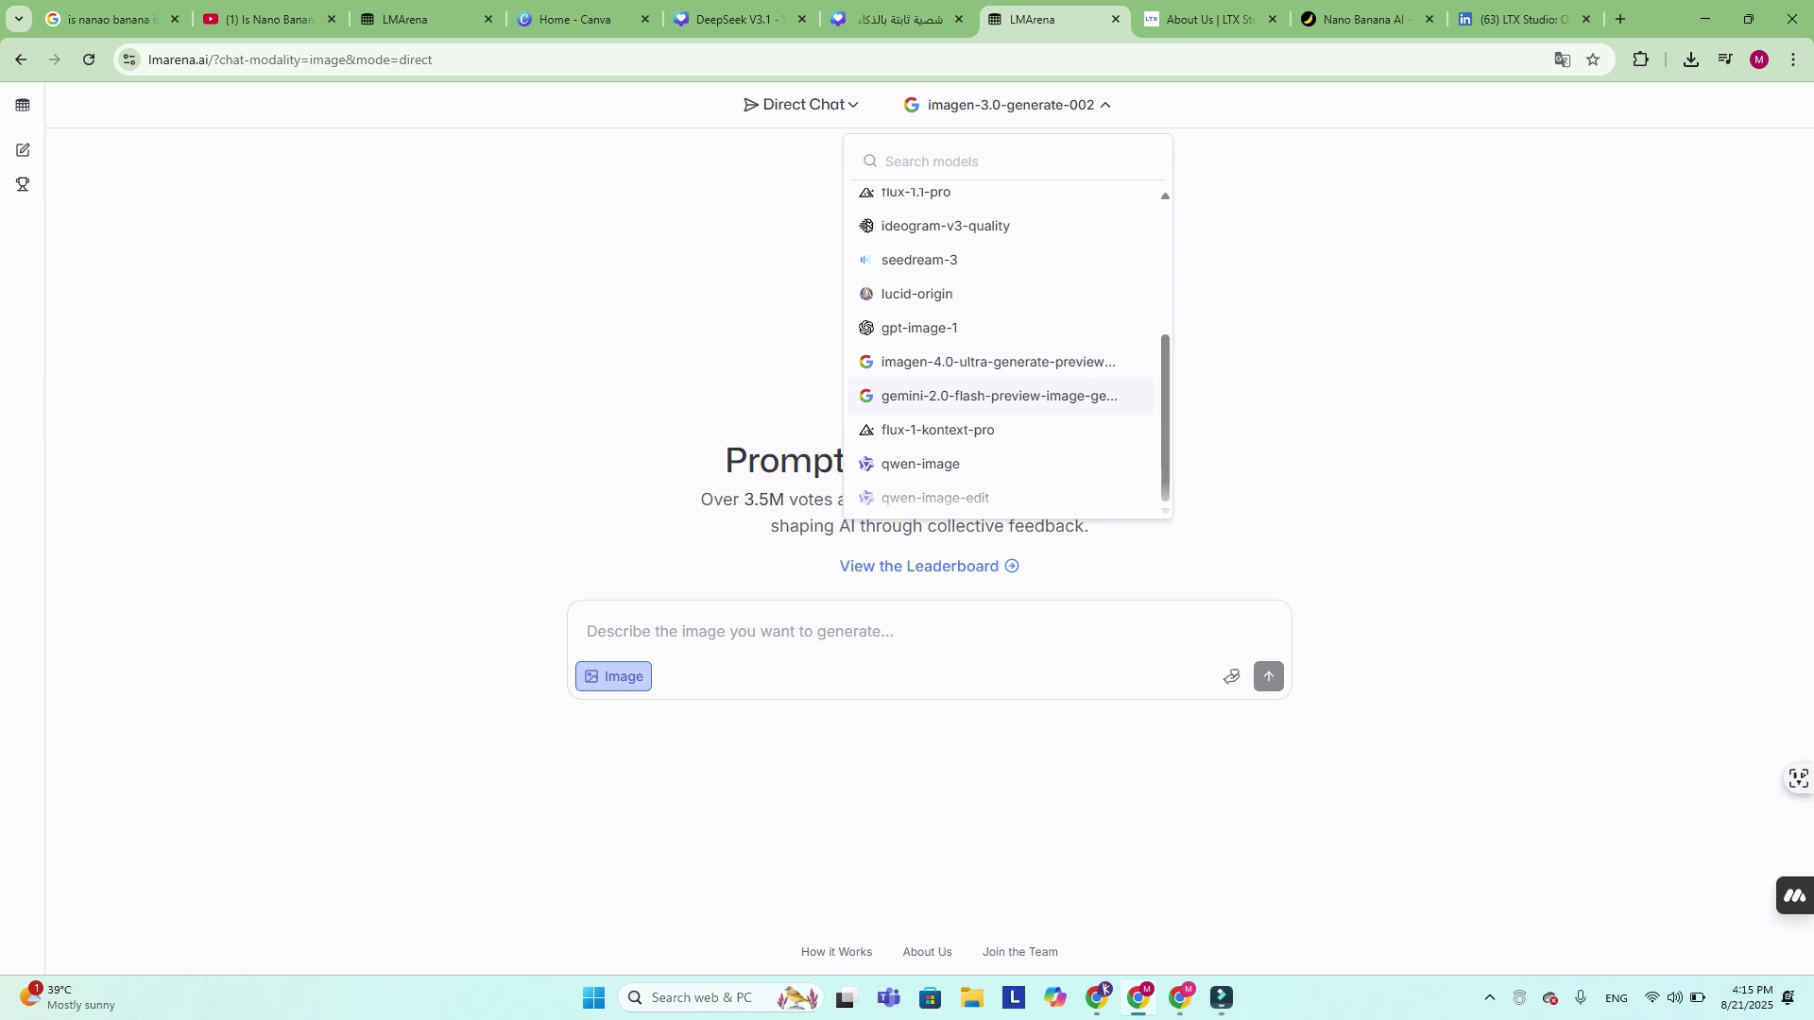
key("Escape")
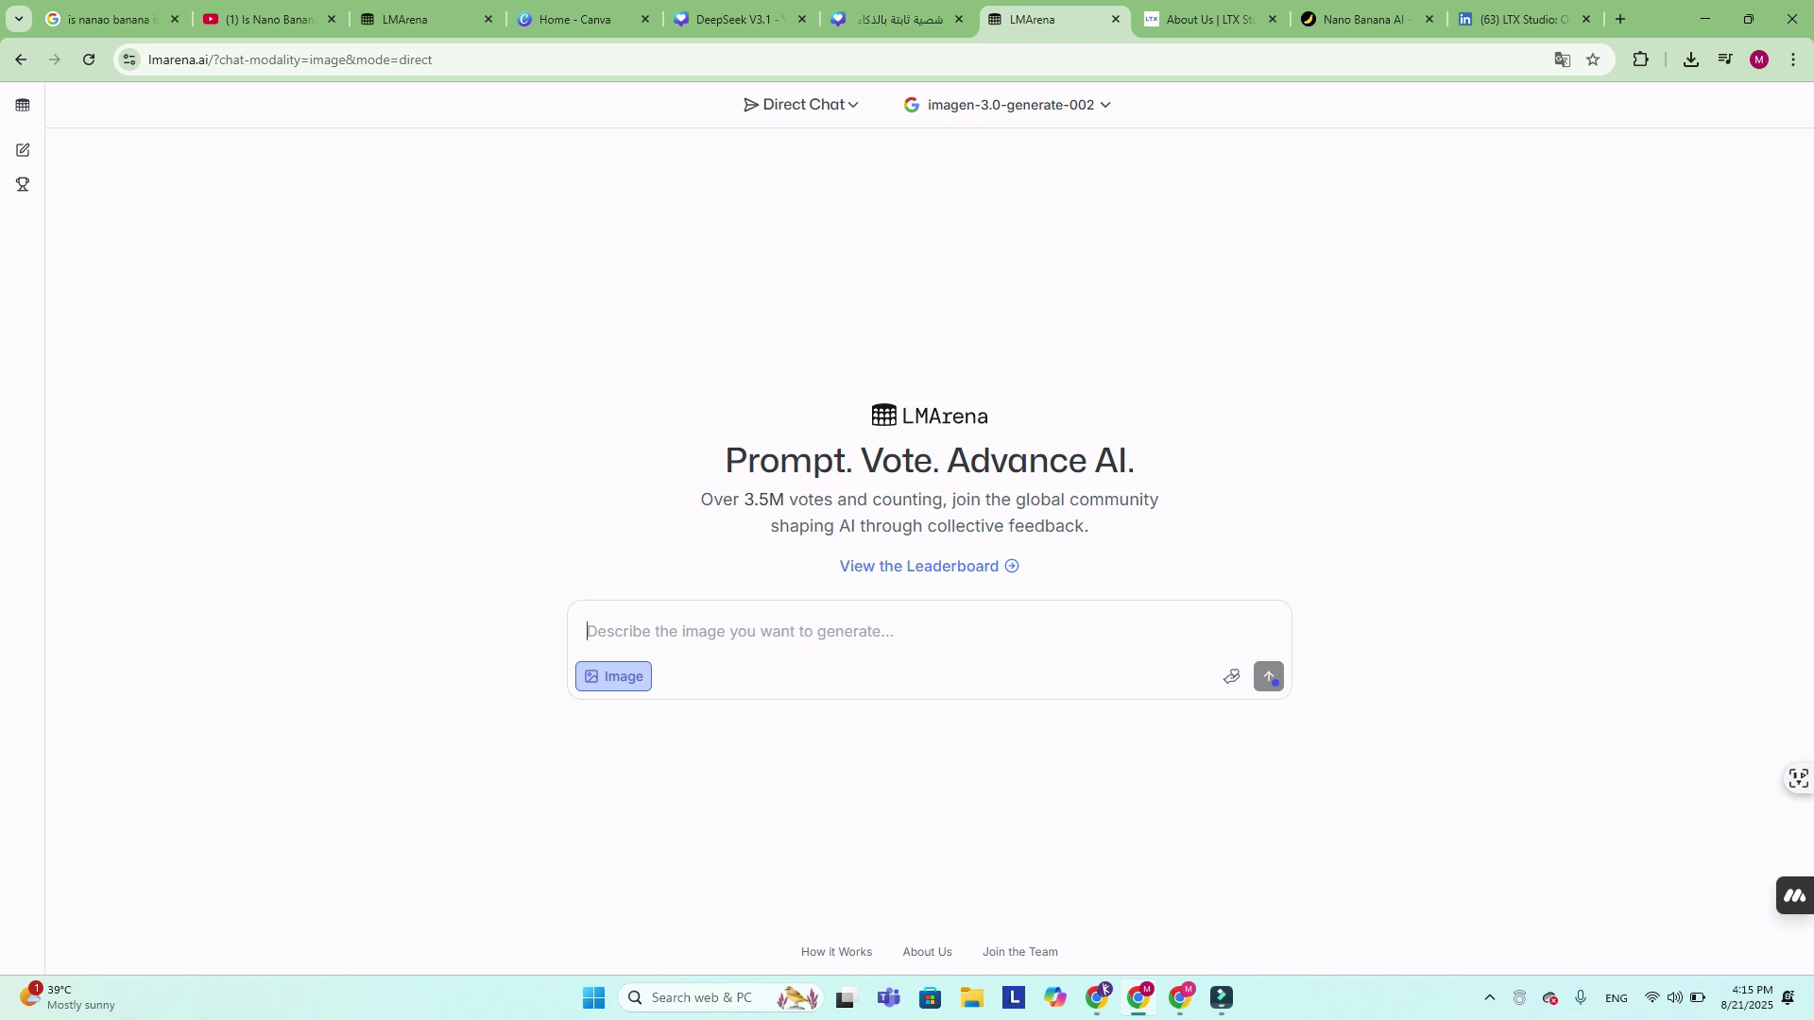
left_click(803, 104)
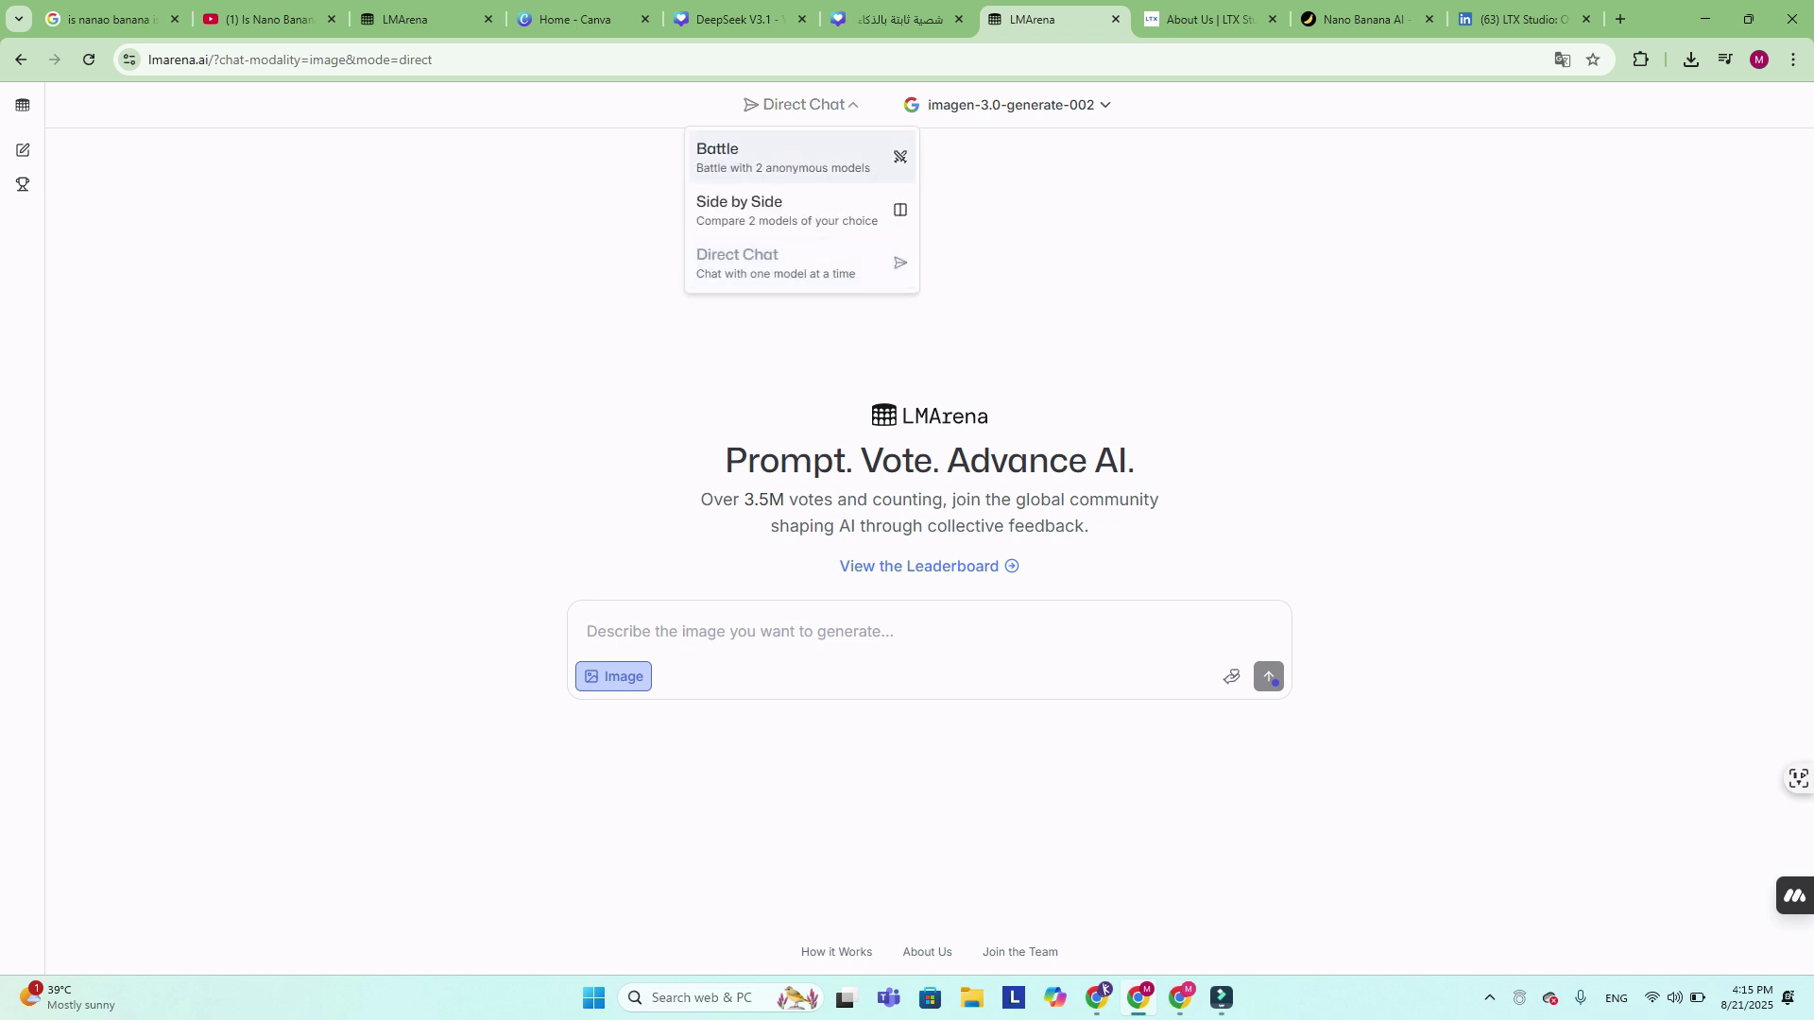
- Choose Battle from the mode list so two anonymous models generate images
left_click(718, 147)
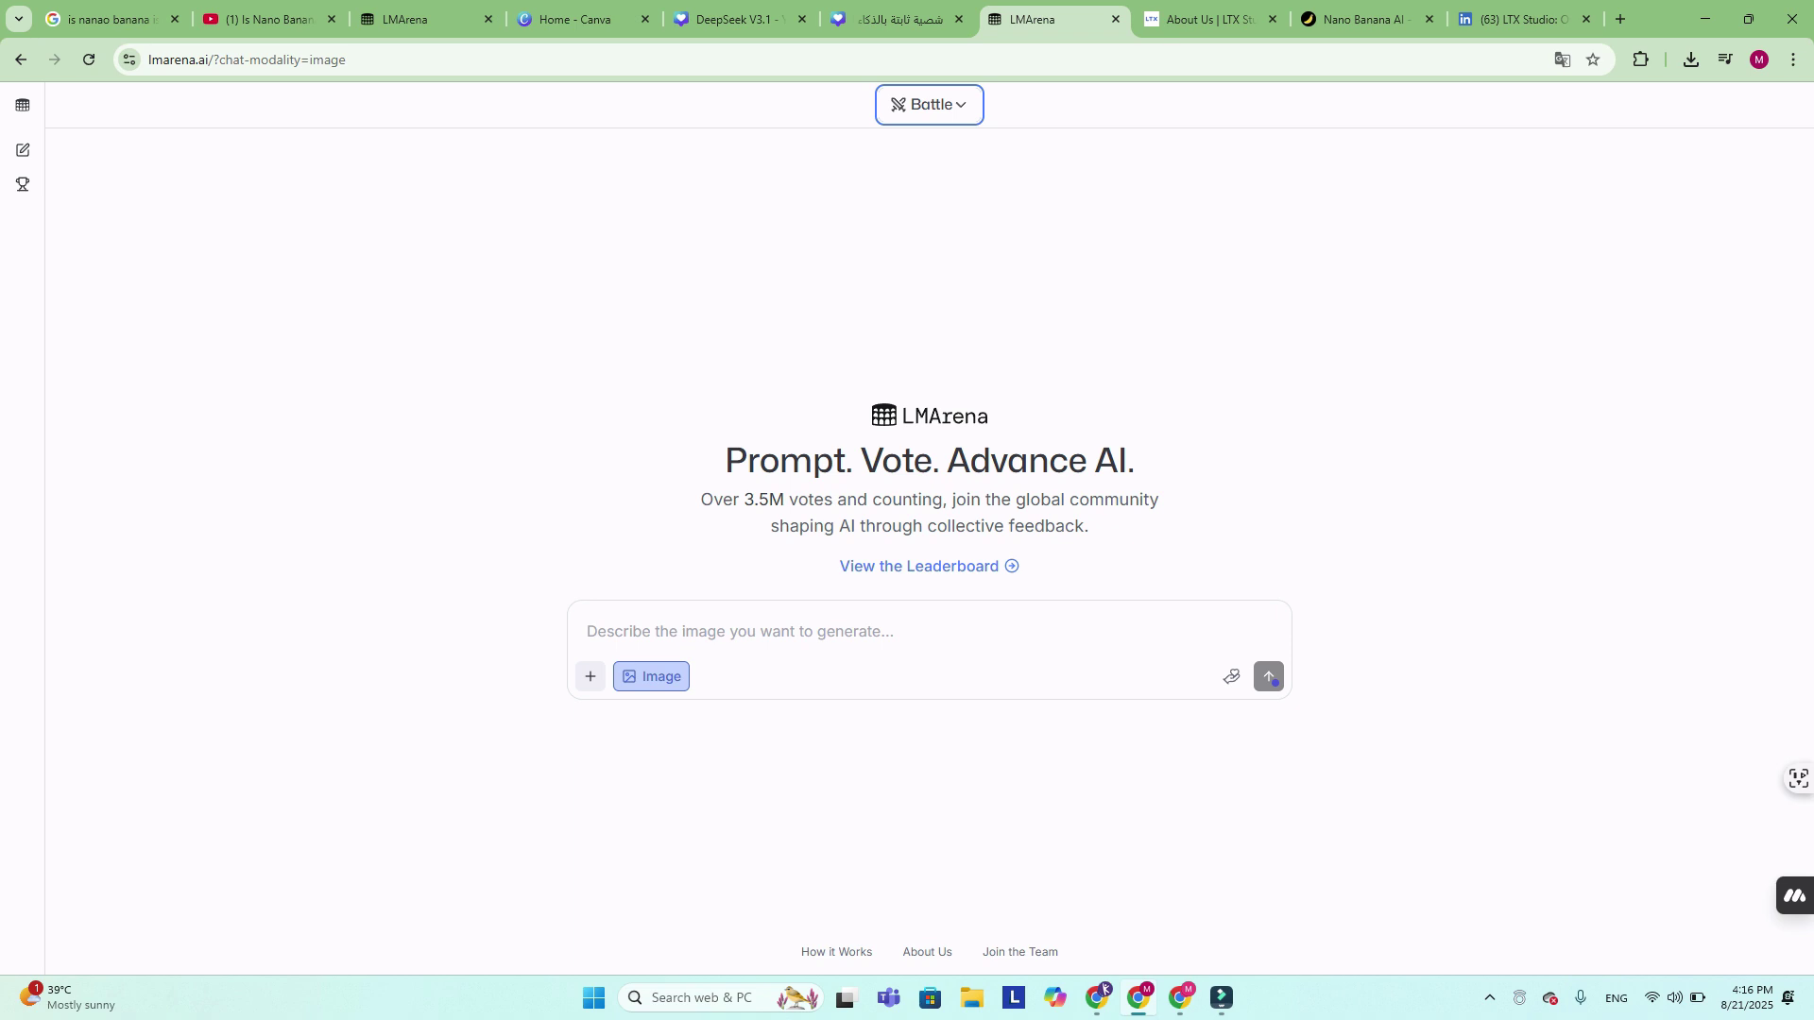
- Review the gpt-image-1 and nano-banana café results of the man in a yellow shirt drinking tea
left_click(588, 631)
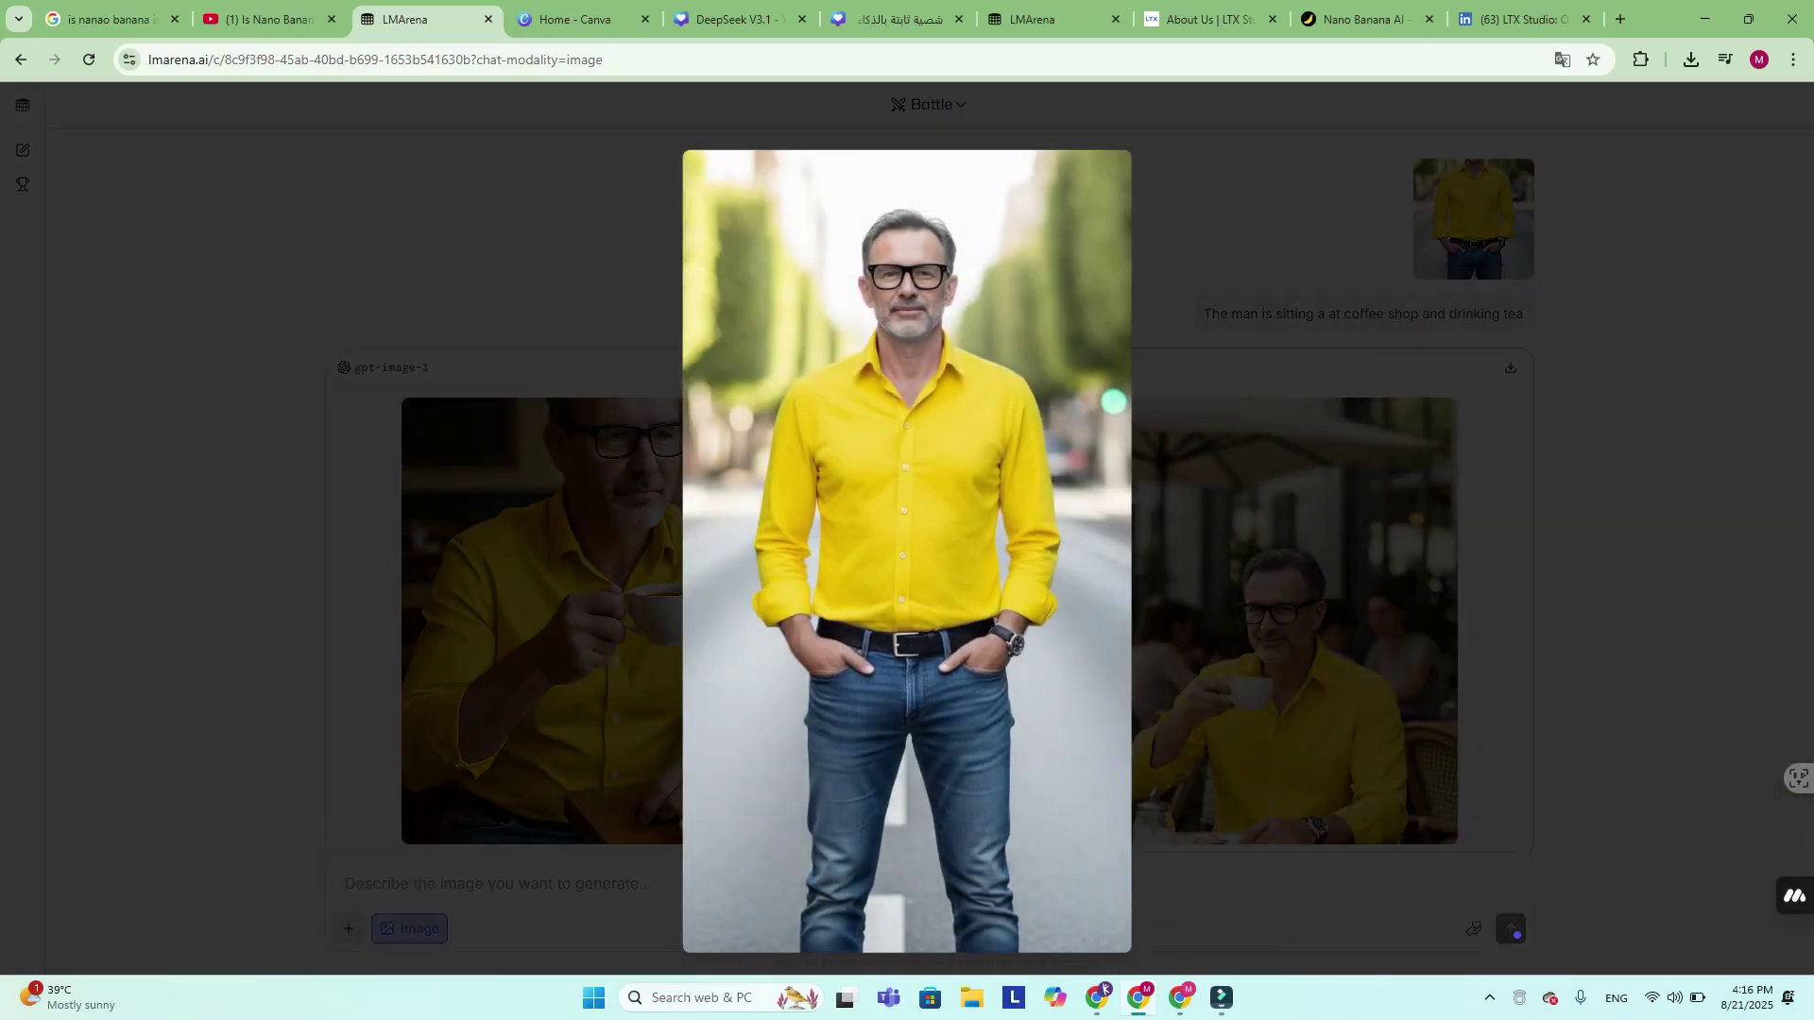
left_click(1530, 178)
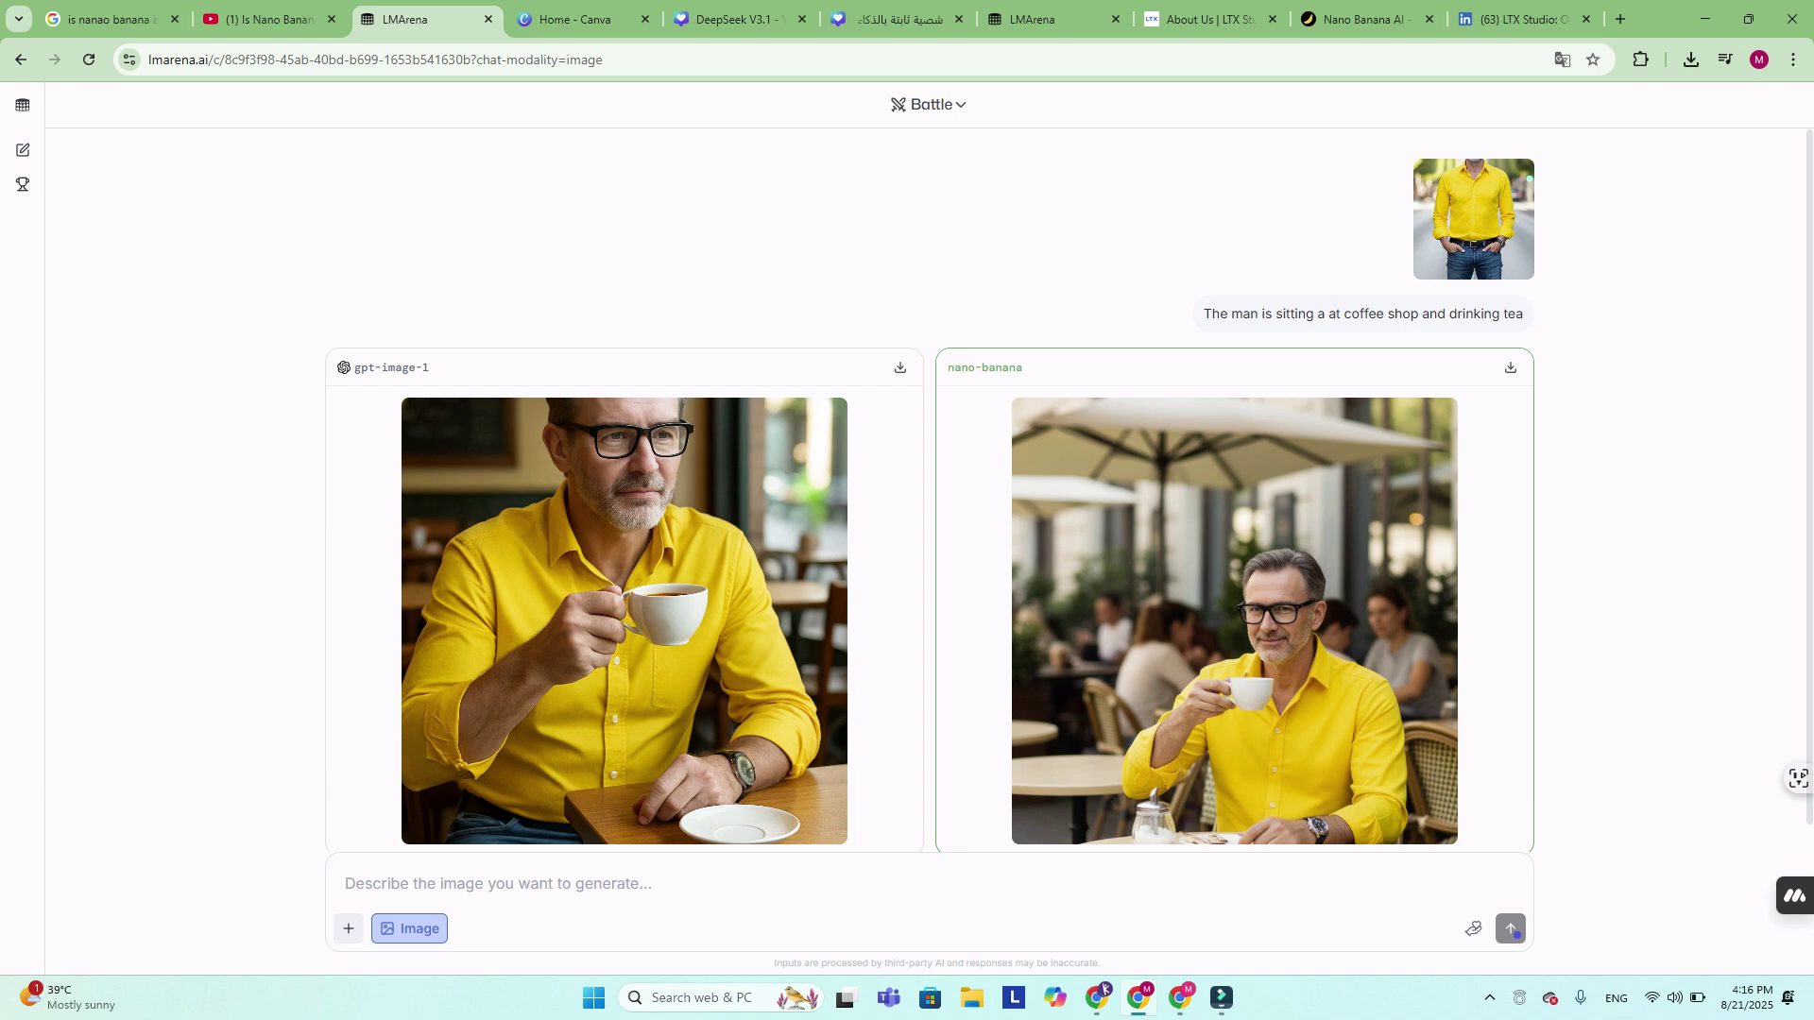
scroll(1234, 605, "down", 1)
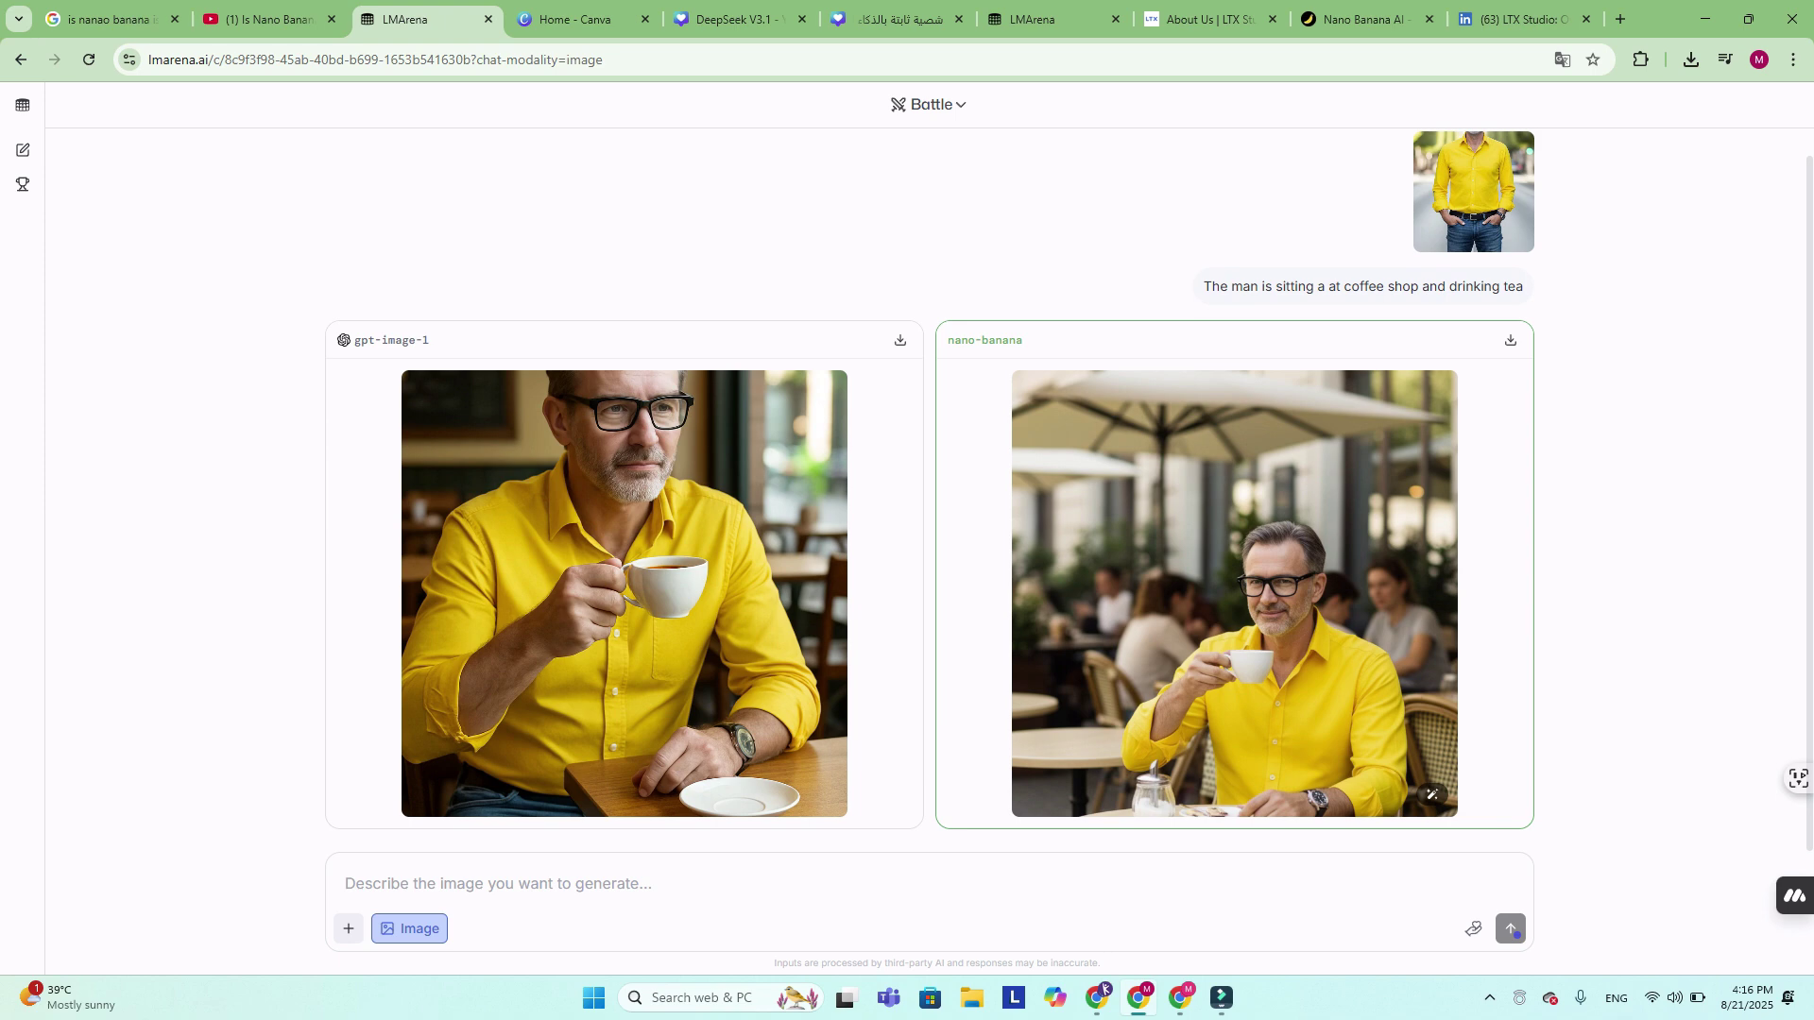
scroll(1234, 605, "up", 1)
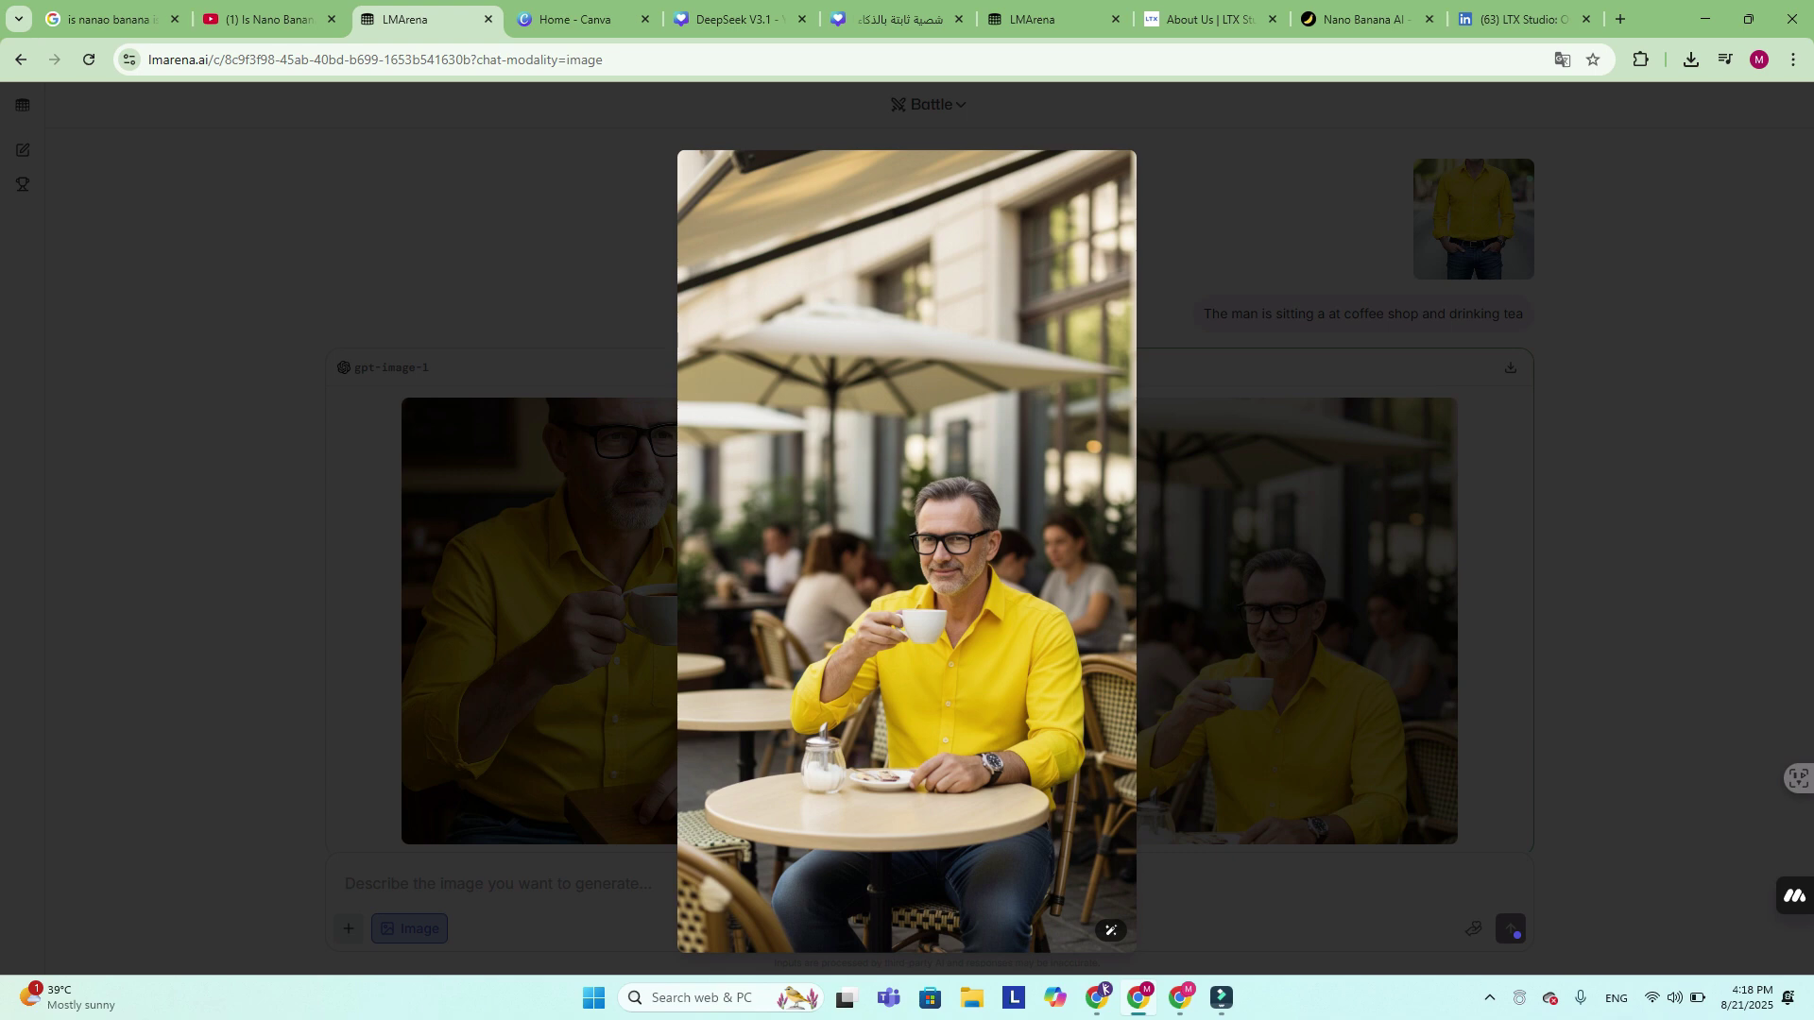
- Compare the suit reference photo with the nano-banana and qwen-image-edit results by the car, enlarging each
key("Escape")
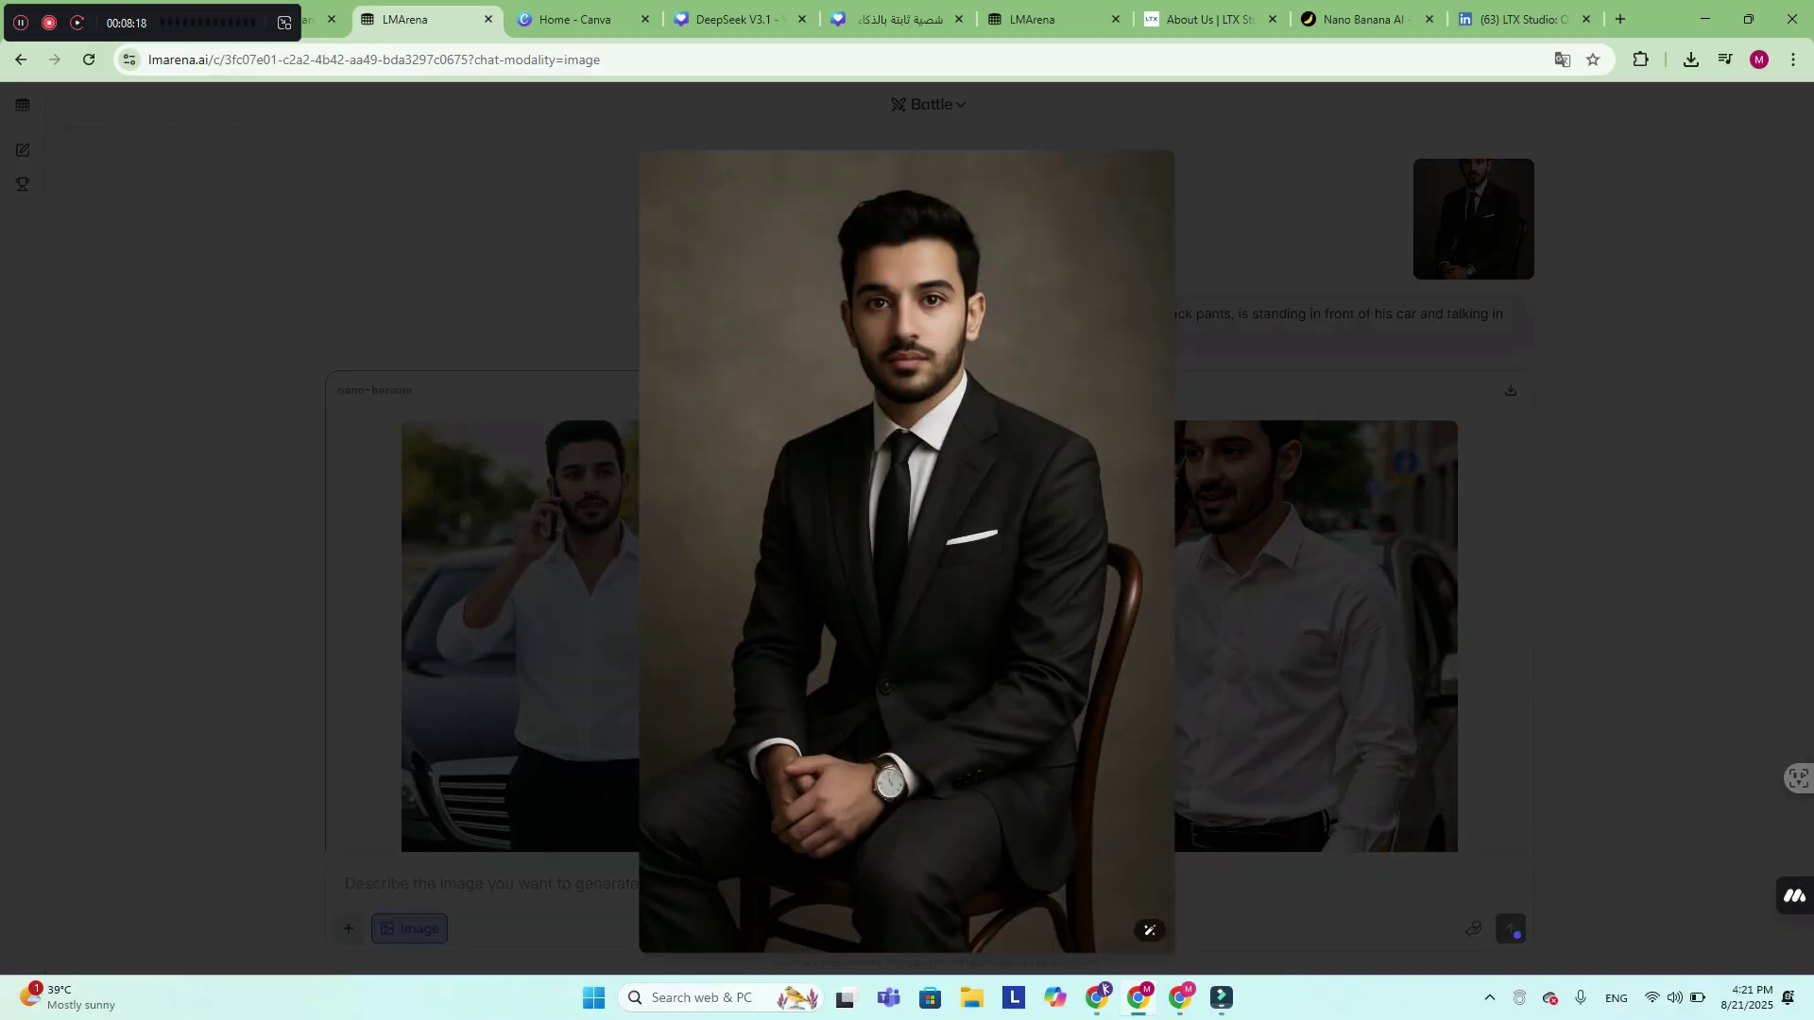
key("Escape")
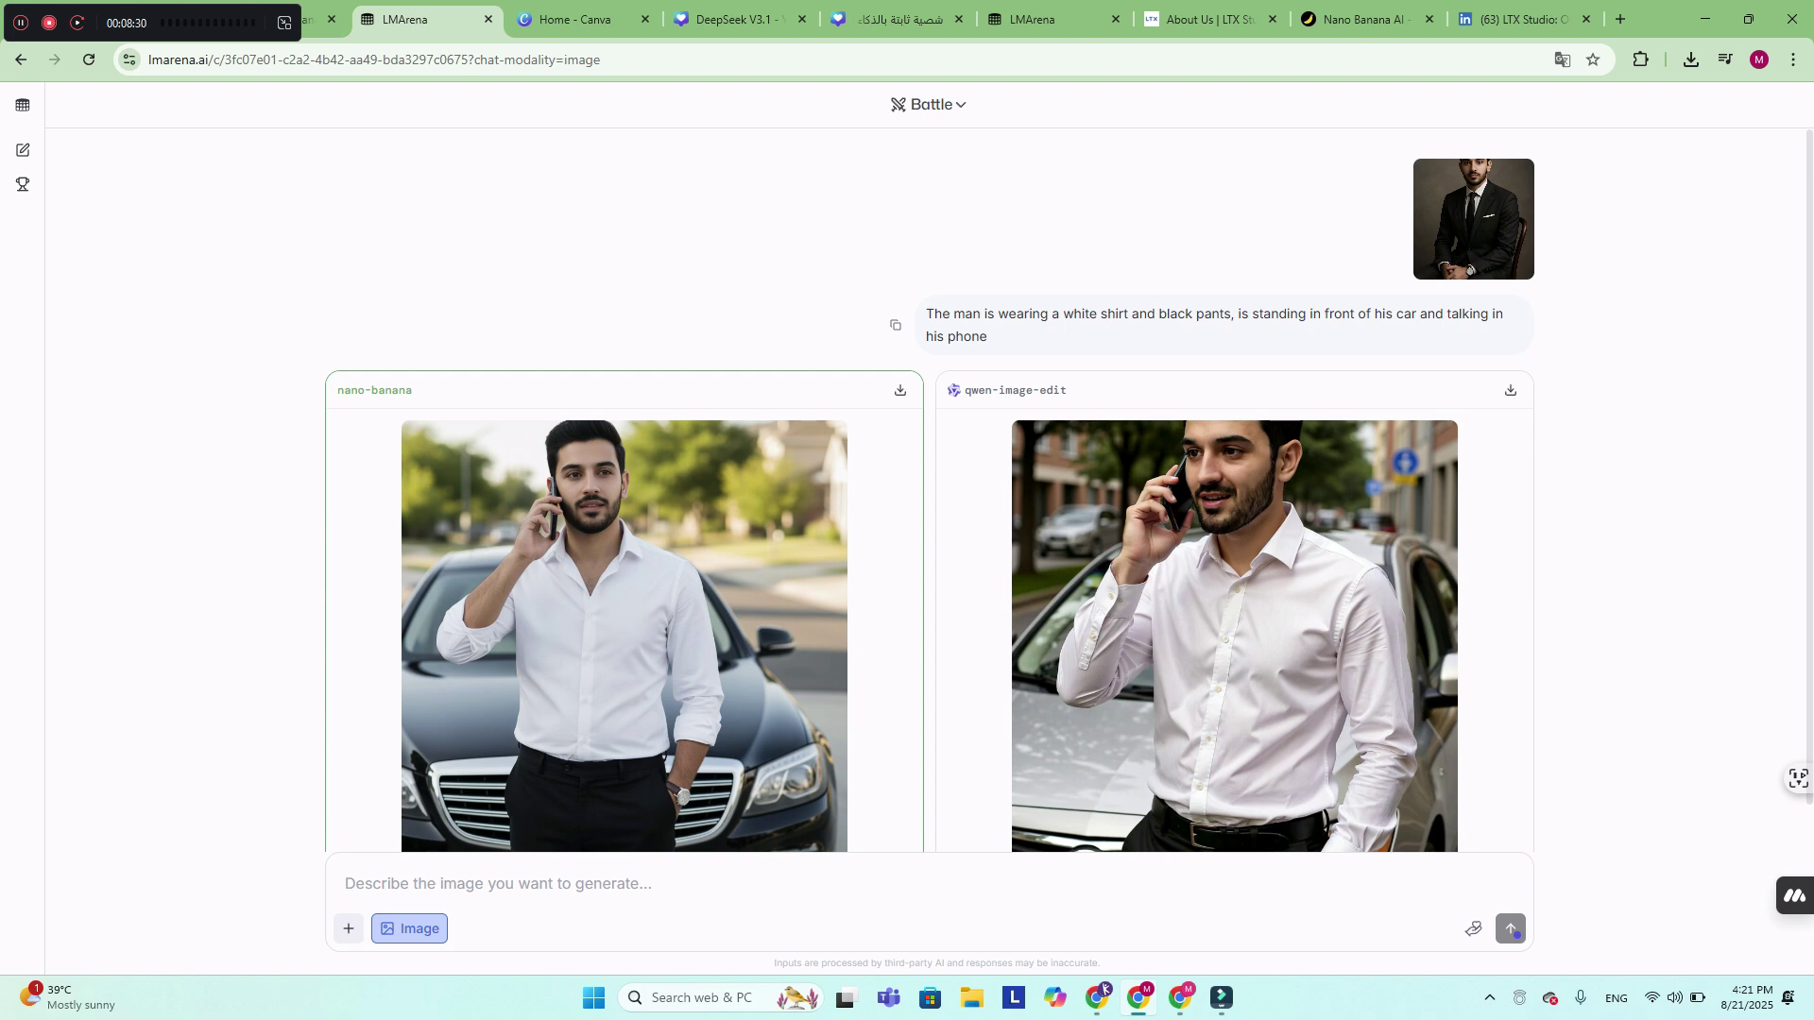
scroll(1068, 491, "down", 1)
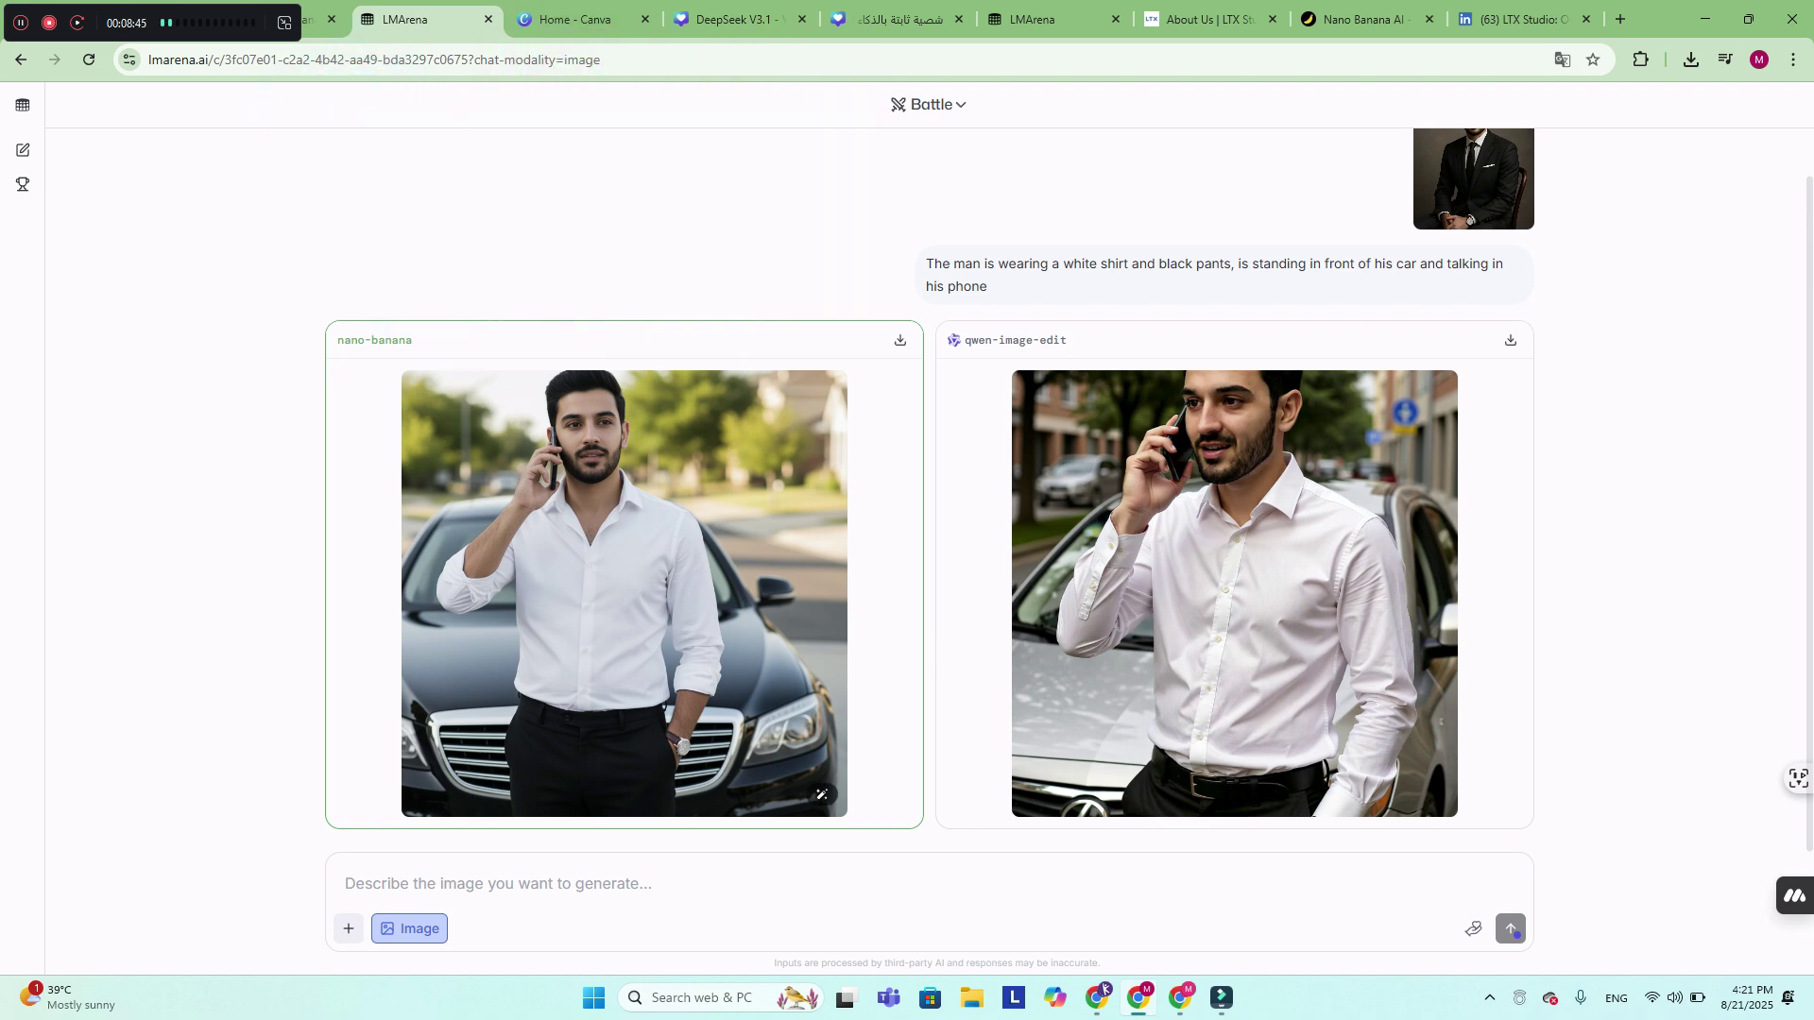
scroll(1068, 492, "up", 1)
left_click(1474, 217)
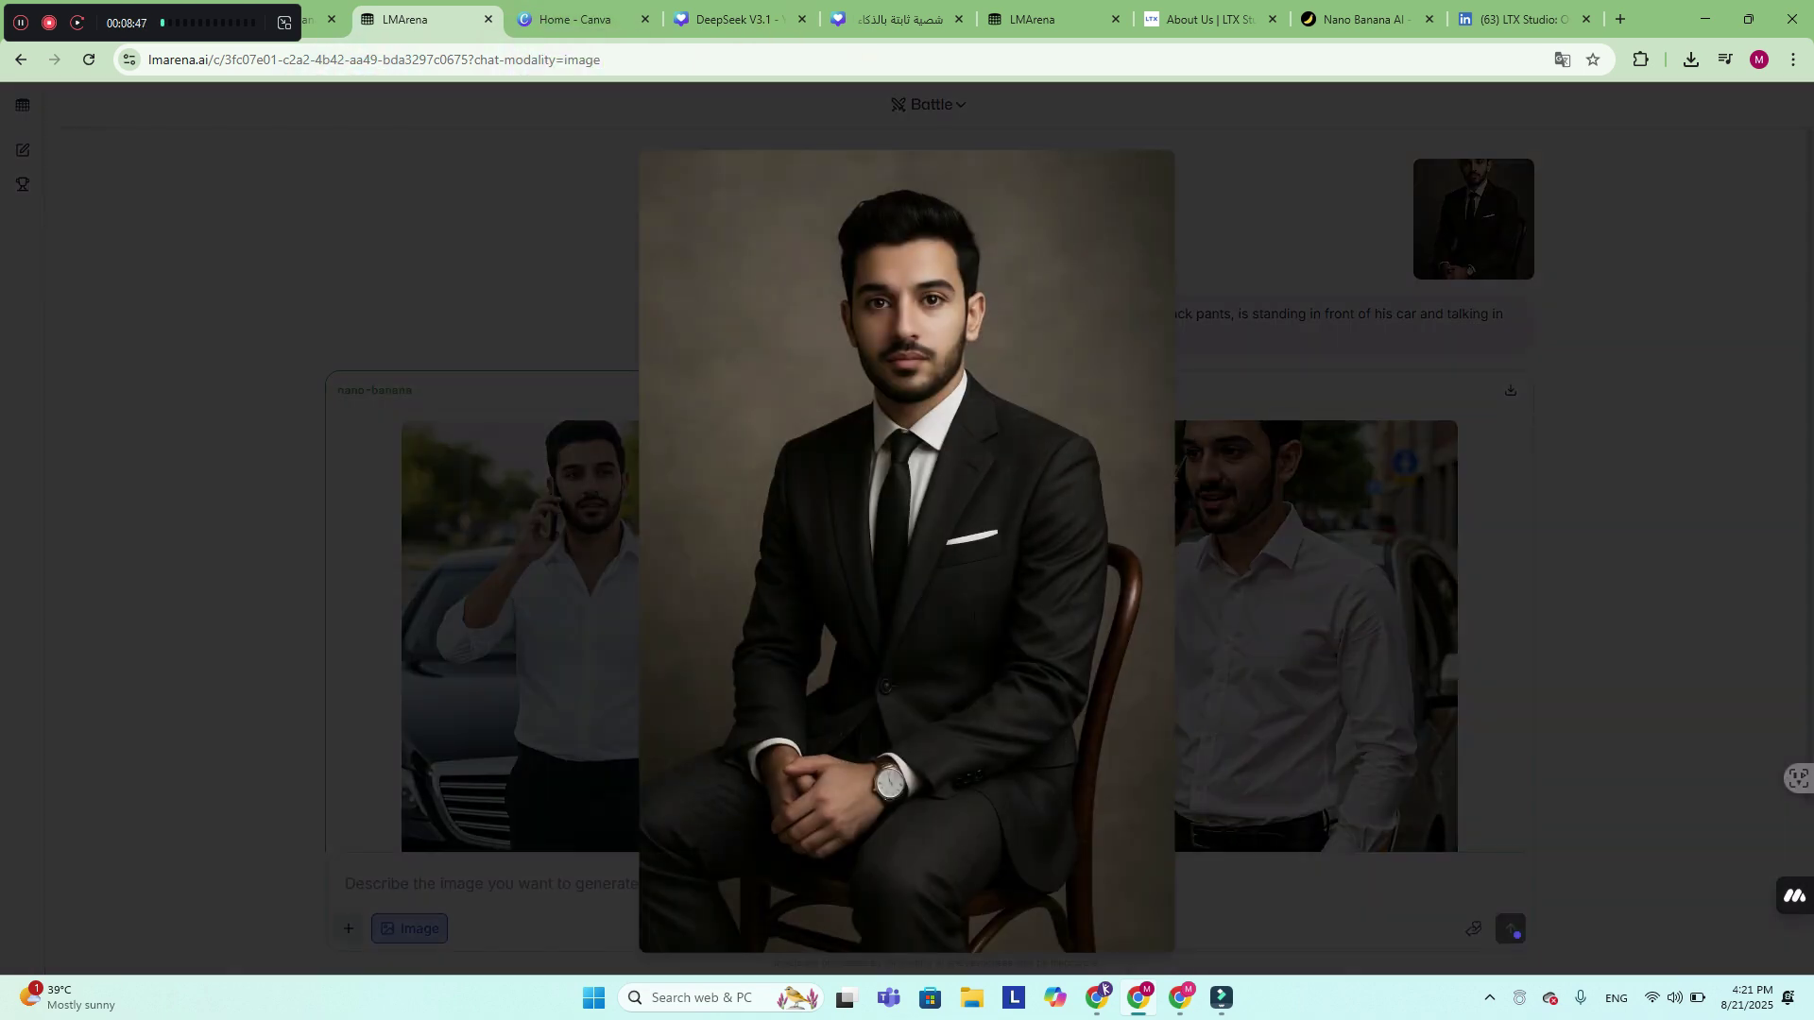
key("Escape")
left_click(822, 841)
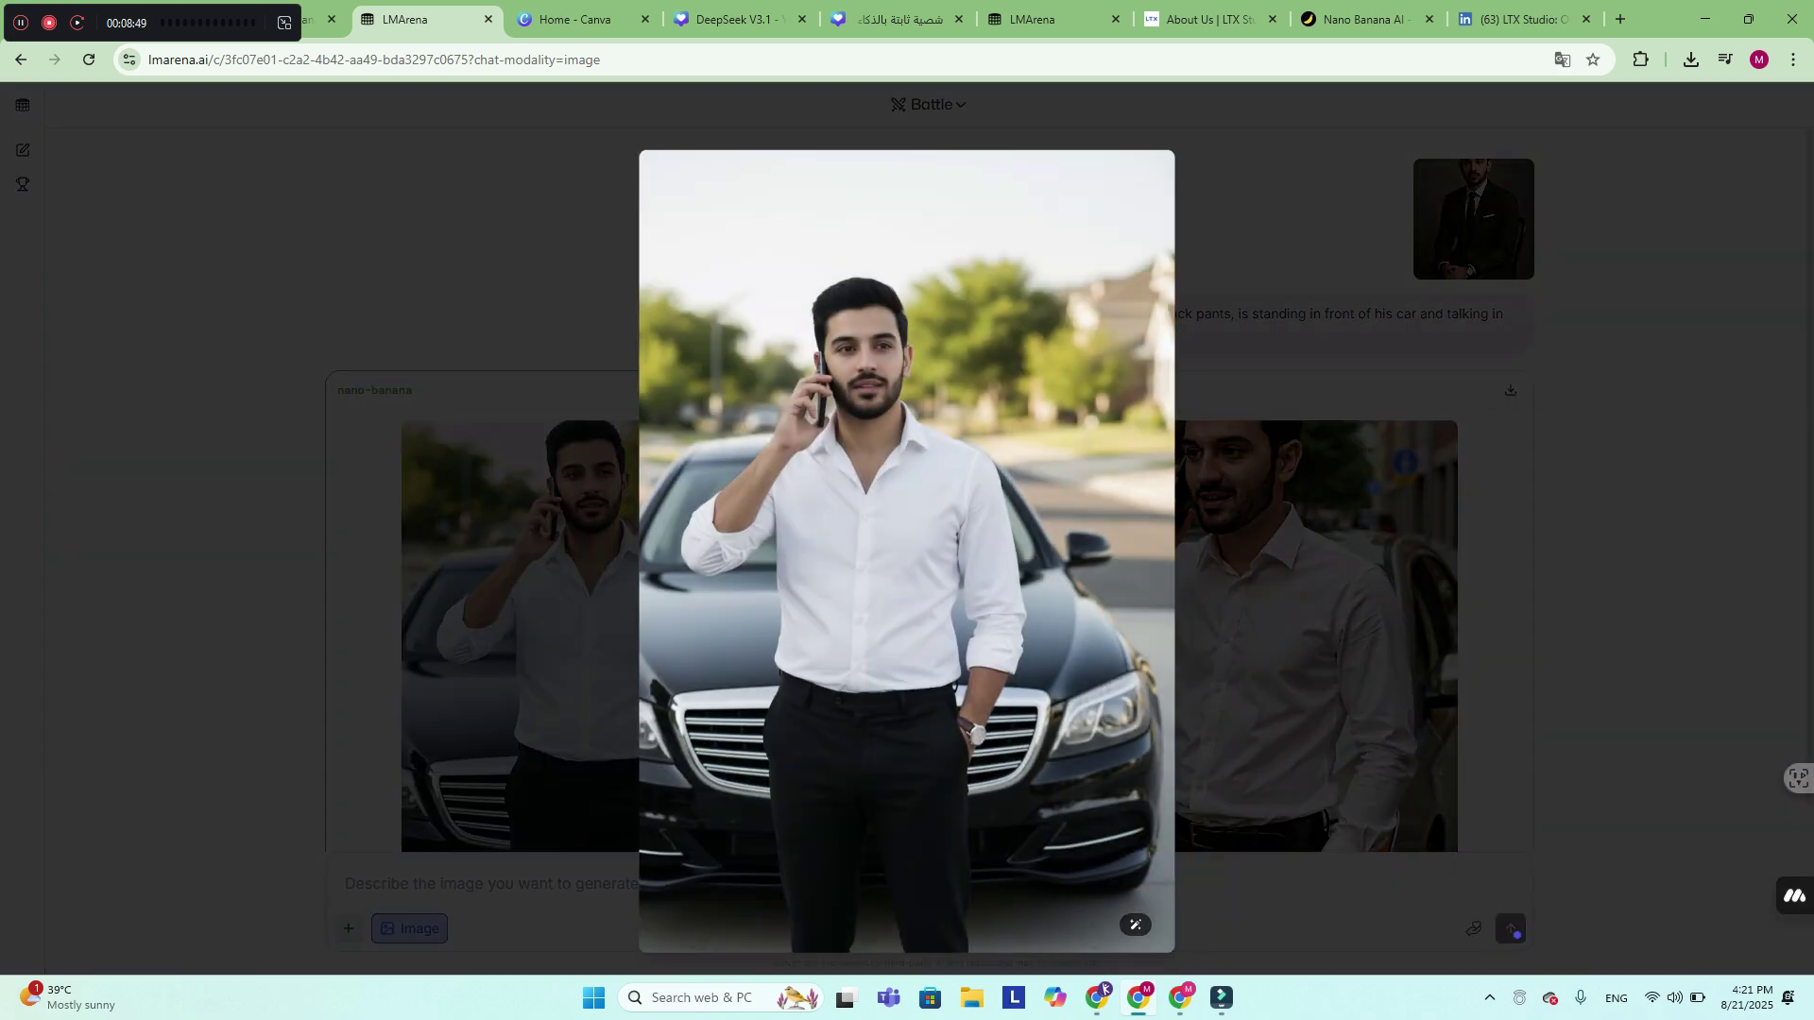
key("Escape")
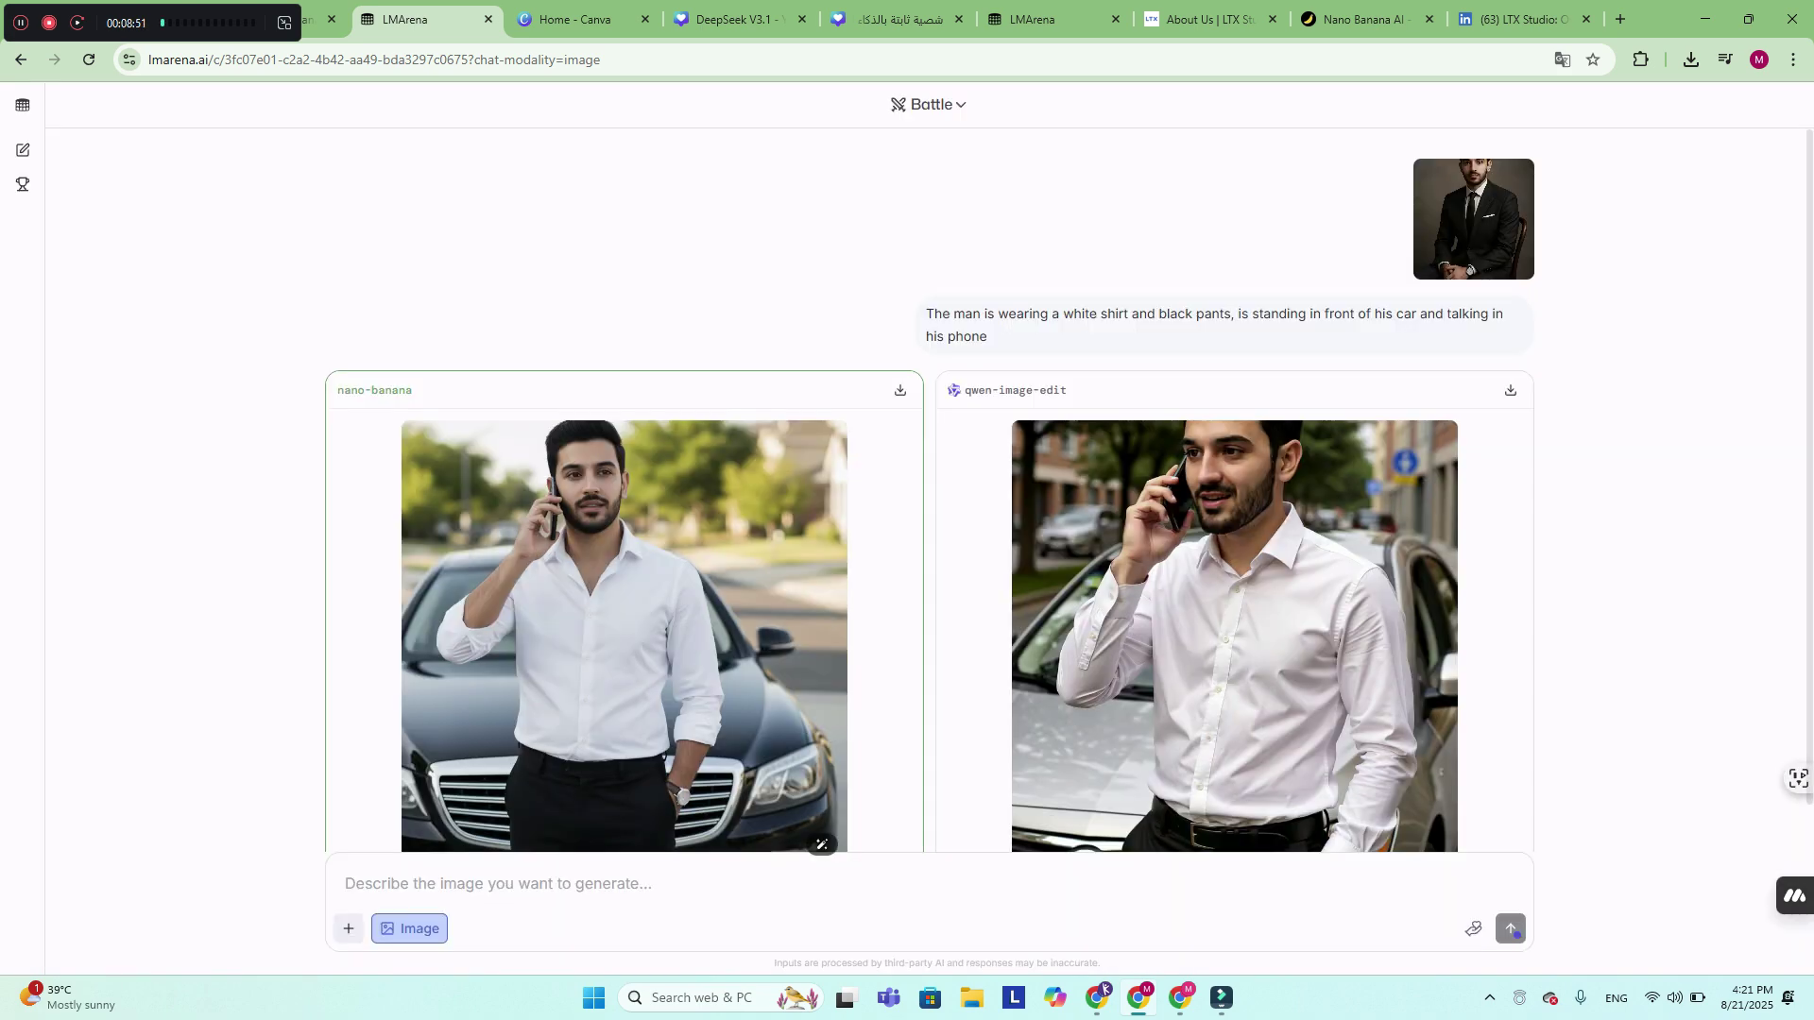
left_click(1432, 845)
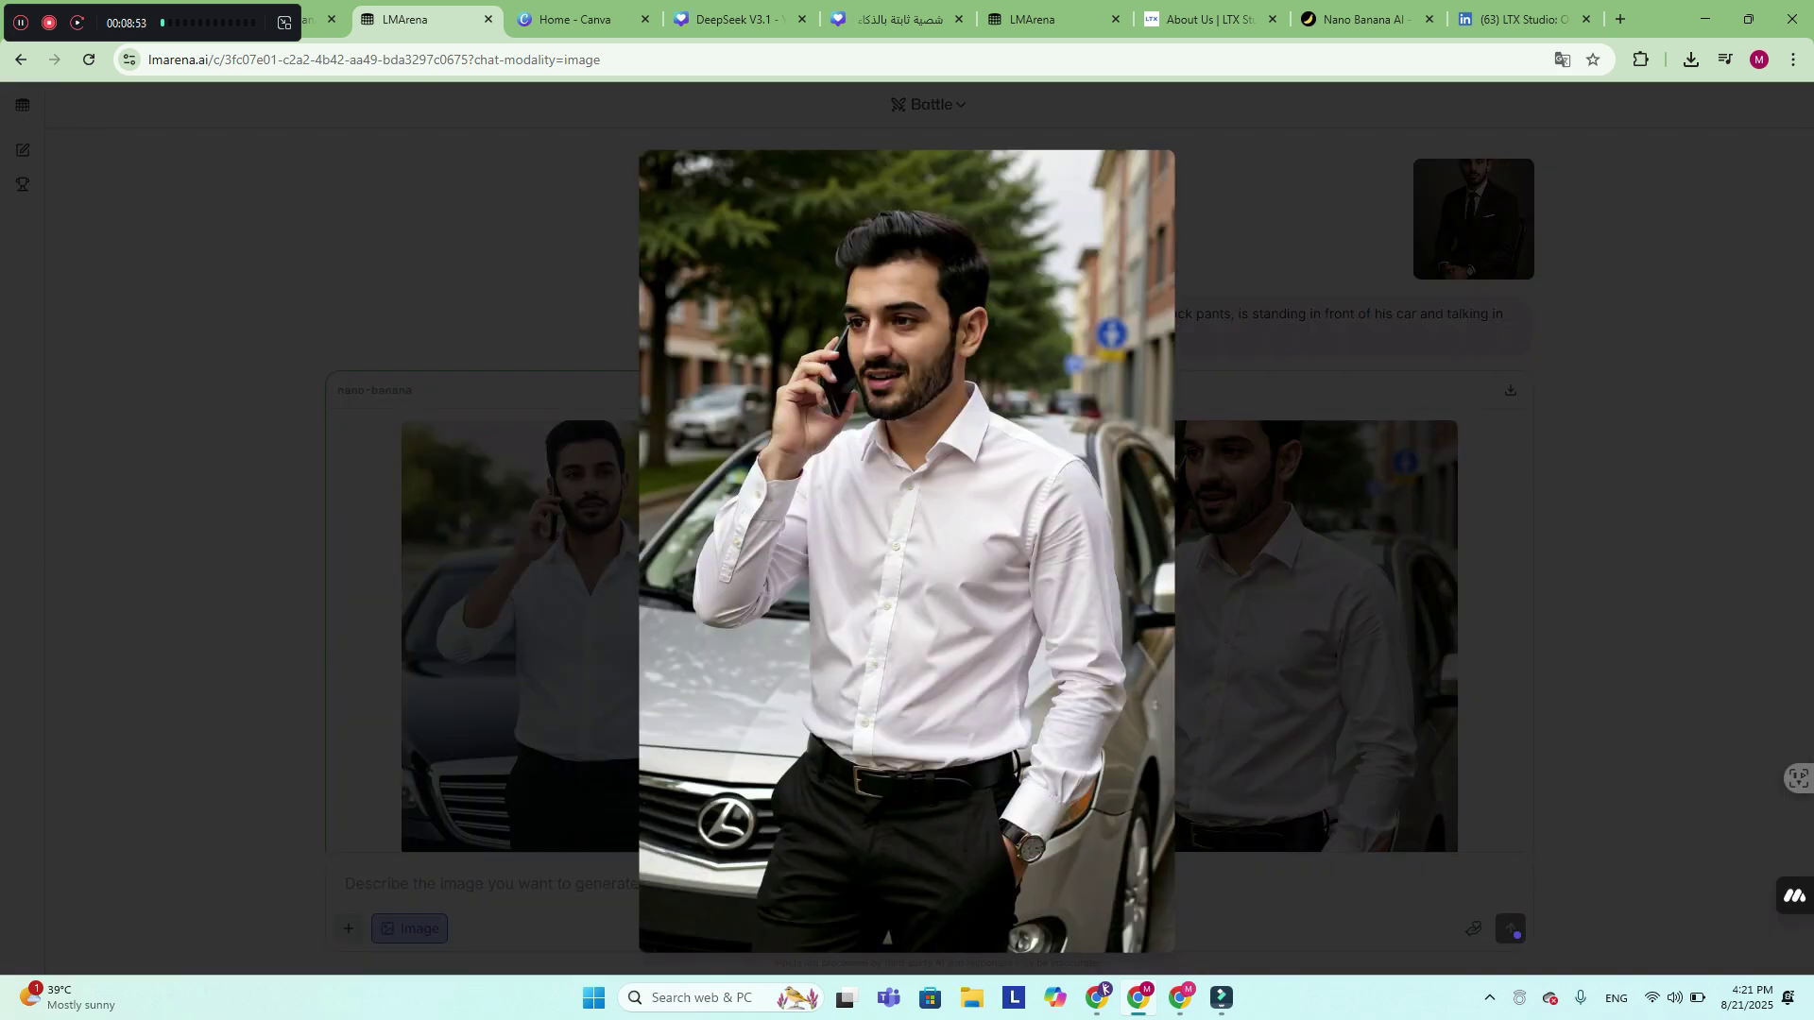
key("Escape")
left_click(1475, 219)
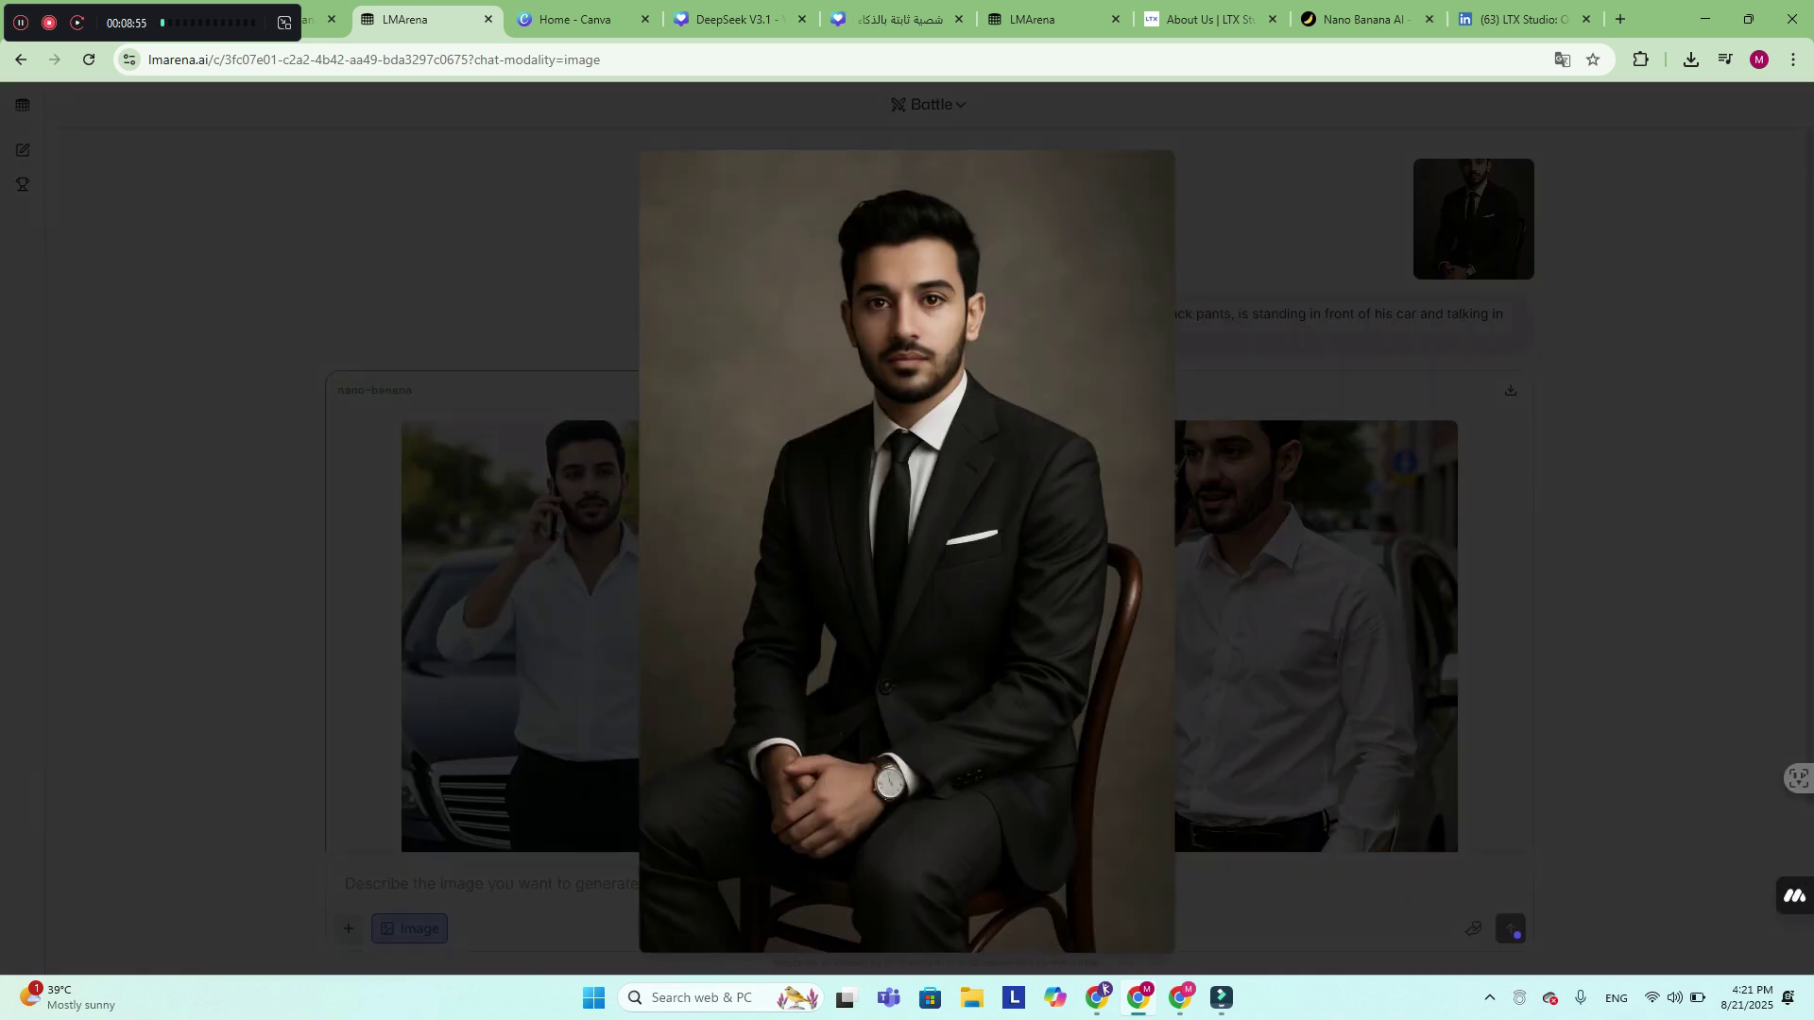
key("Escape")
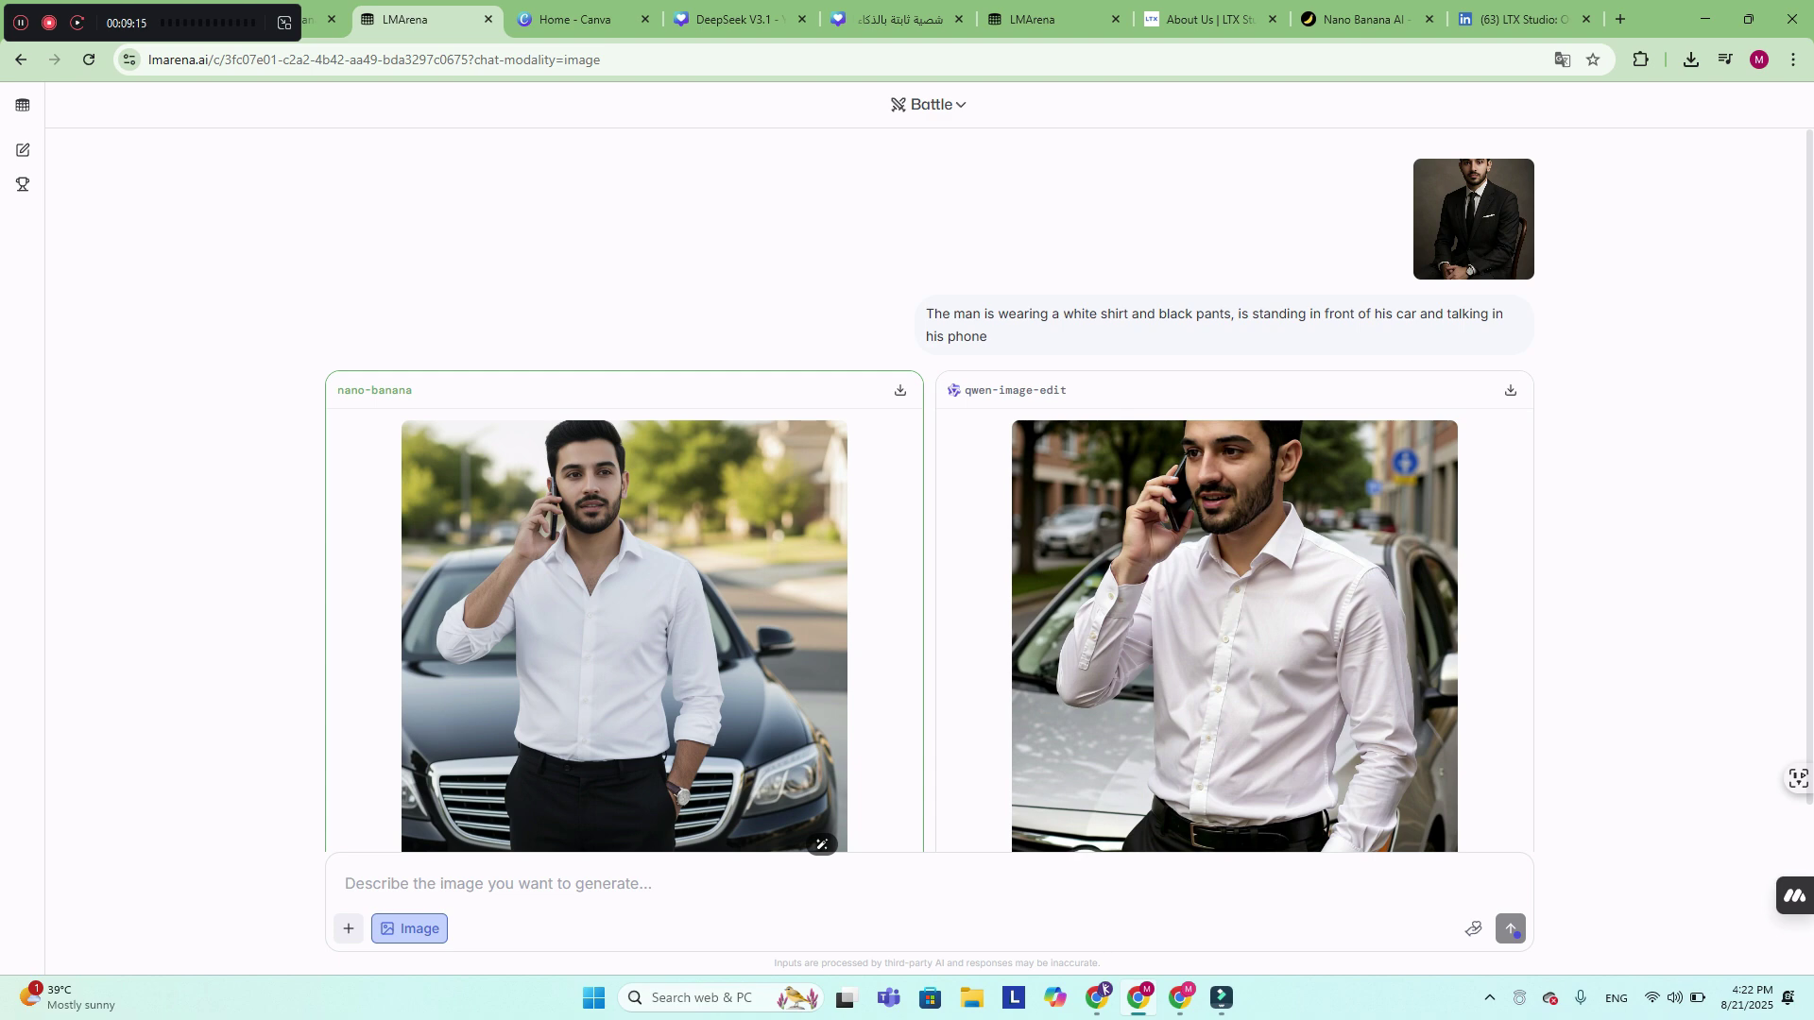
- Download the nano-banana image of the man in a white shirt phoning by his car
left_click(823, 844)
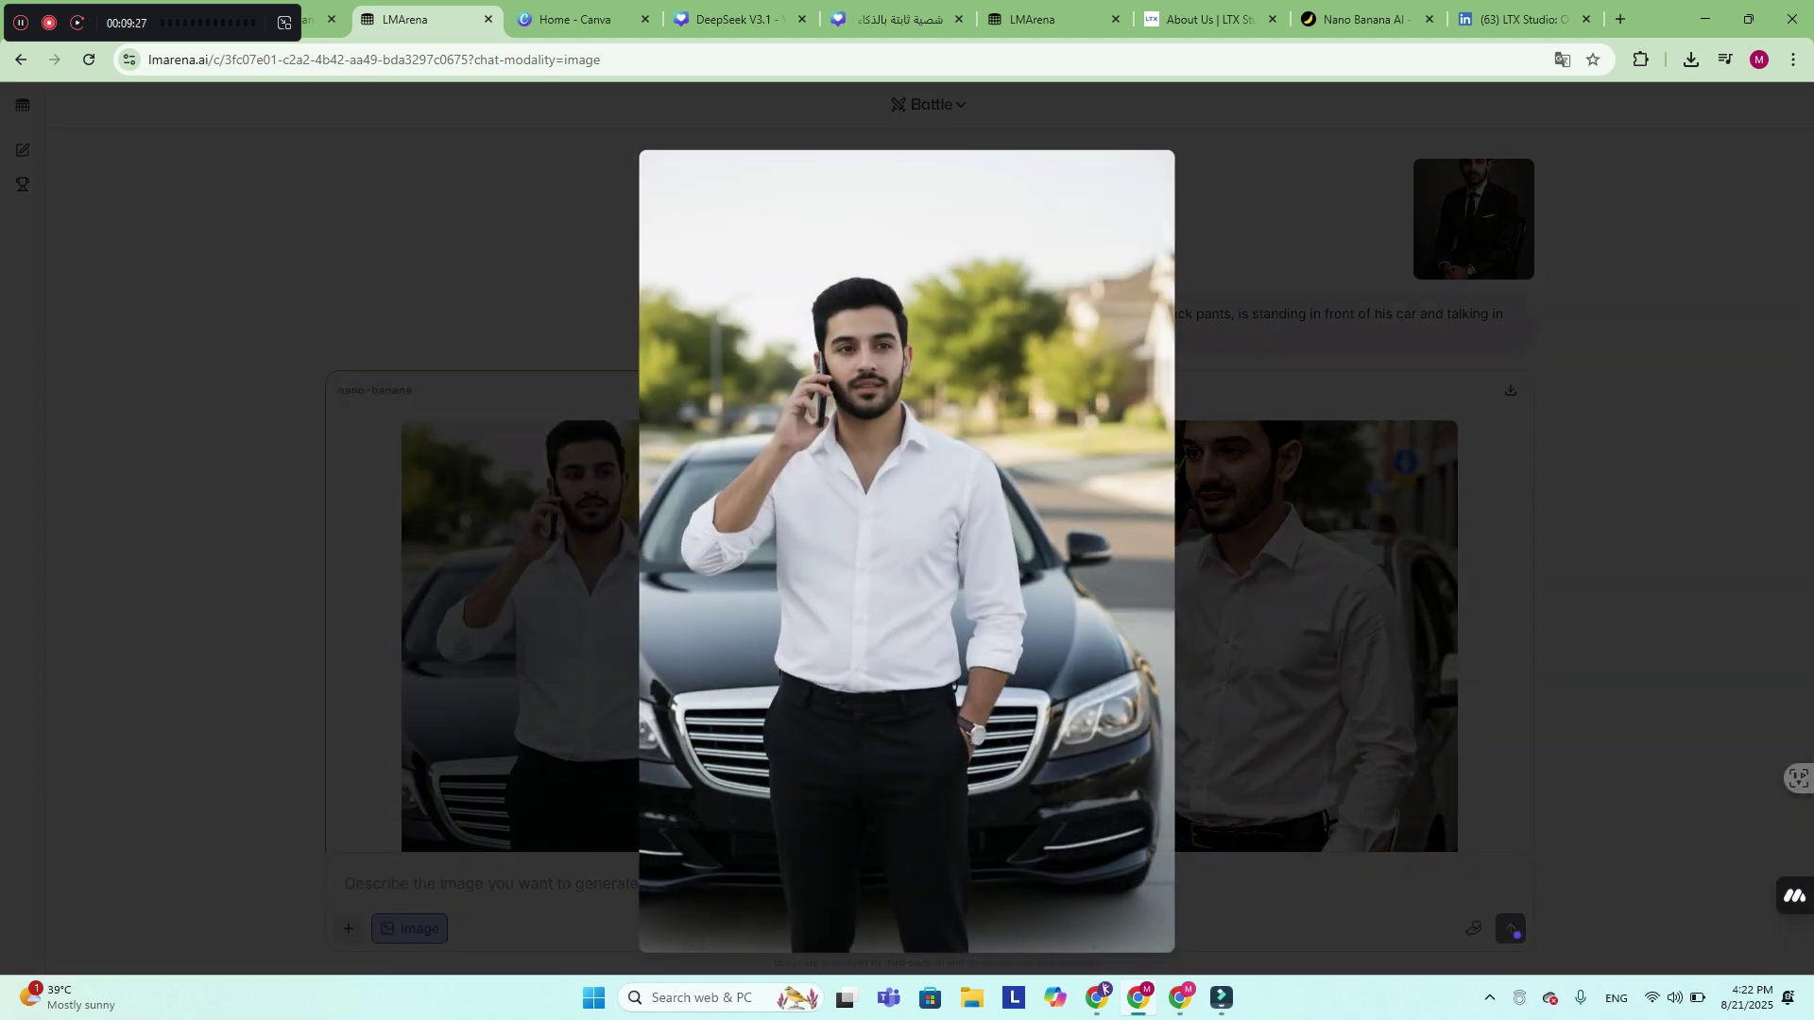
left_click(822, 843)
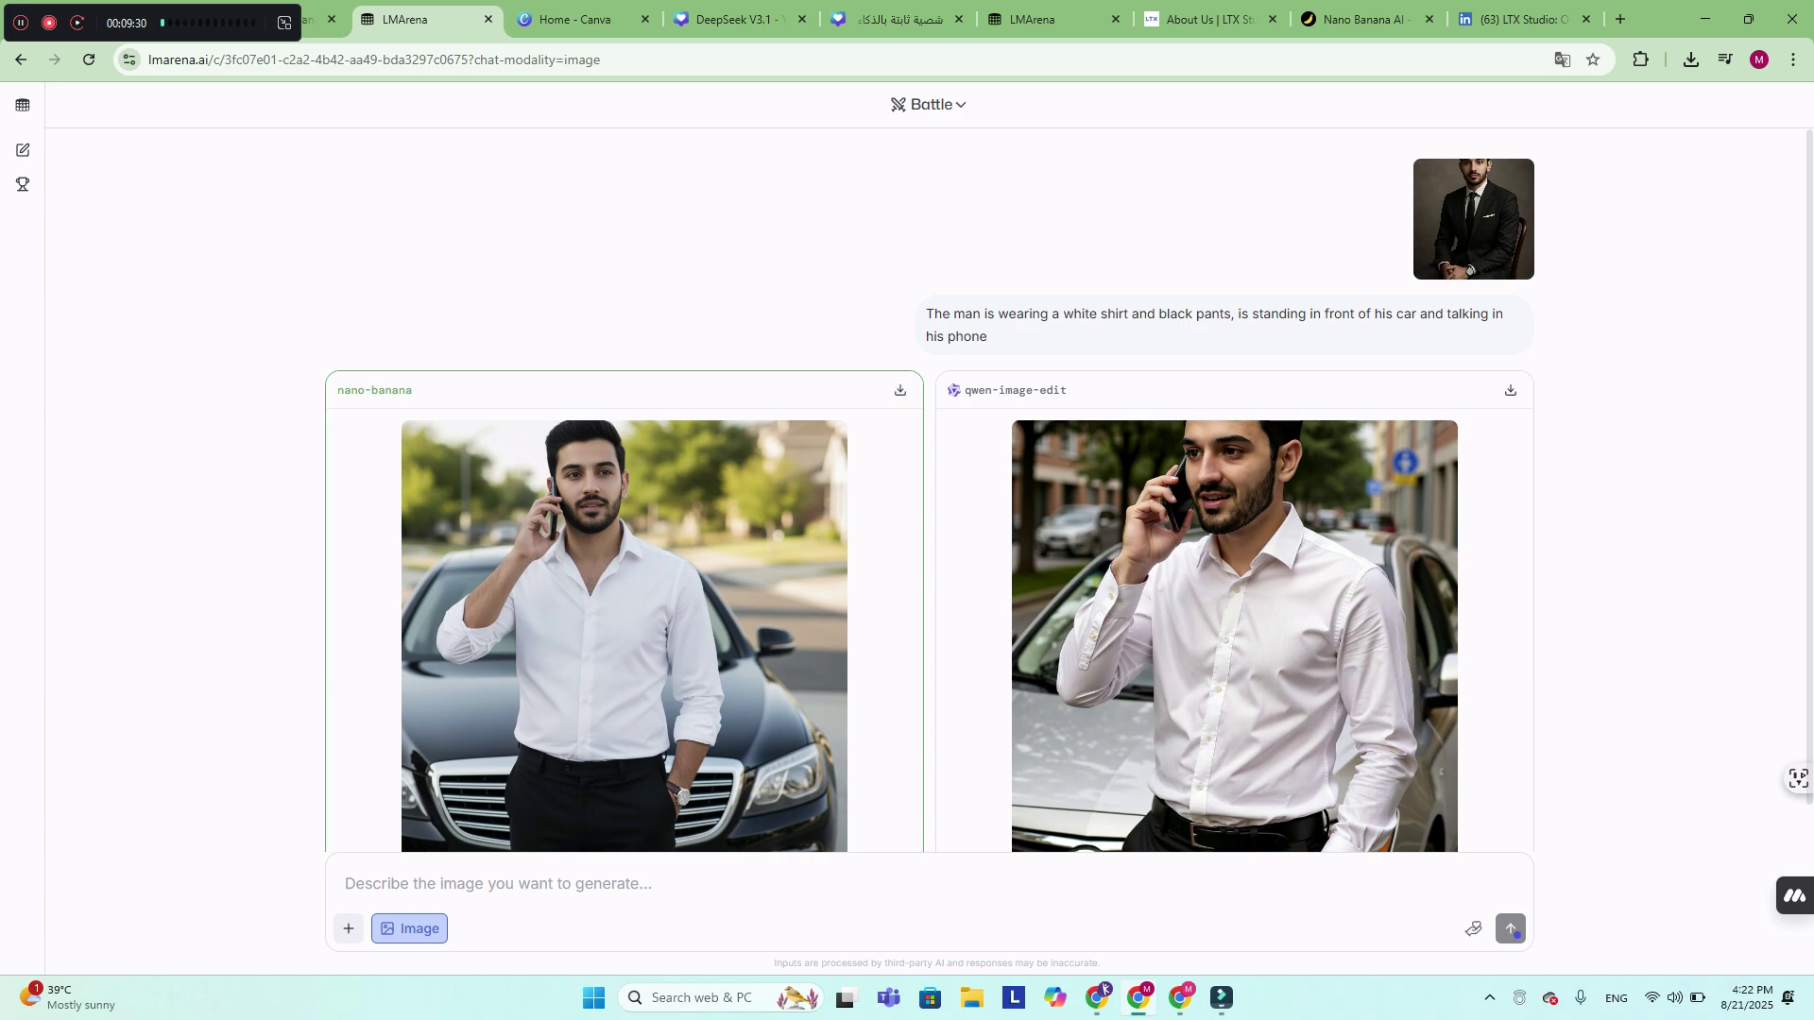
left_click(900, 390)
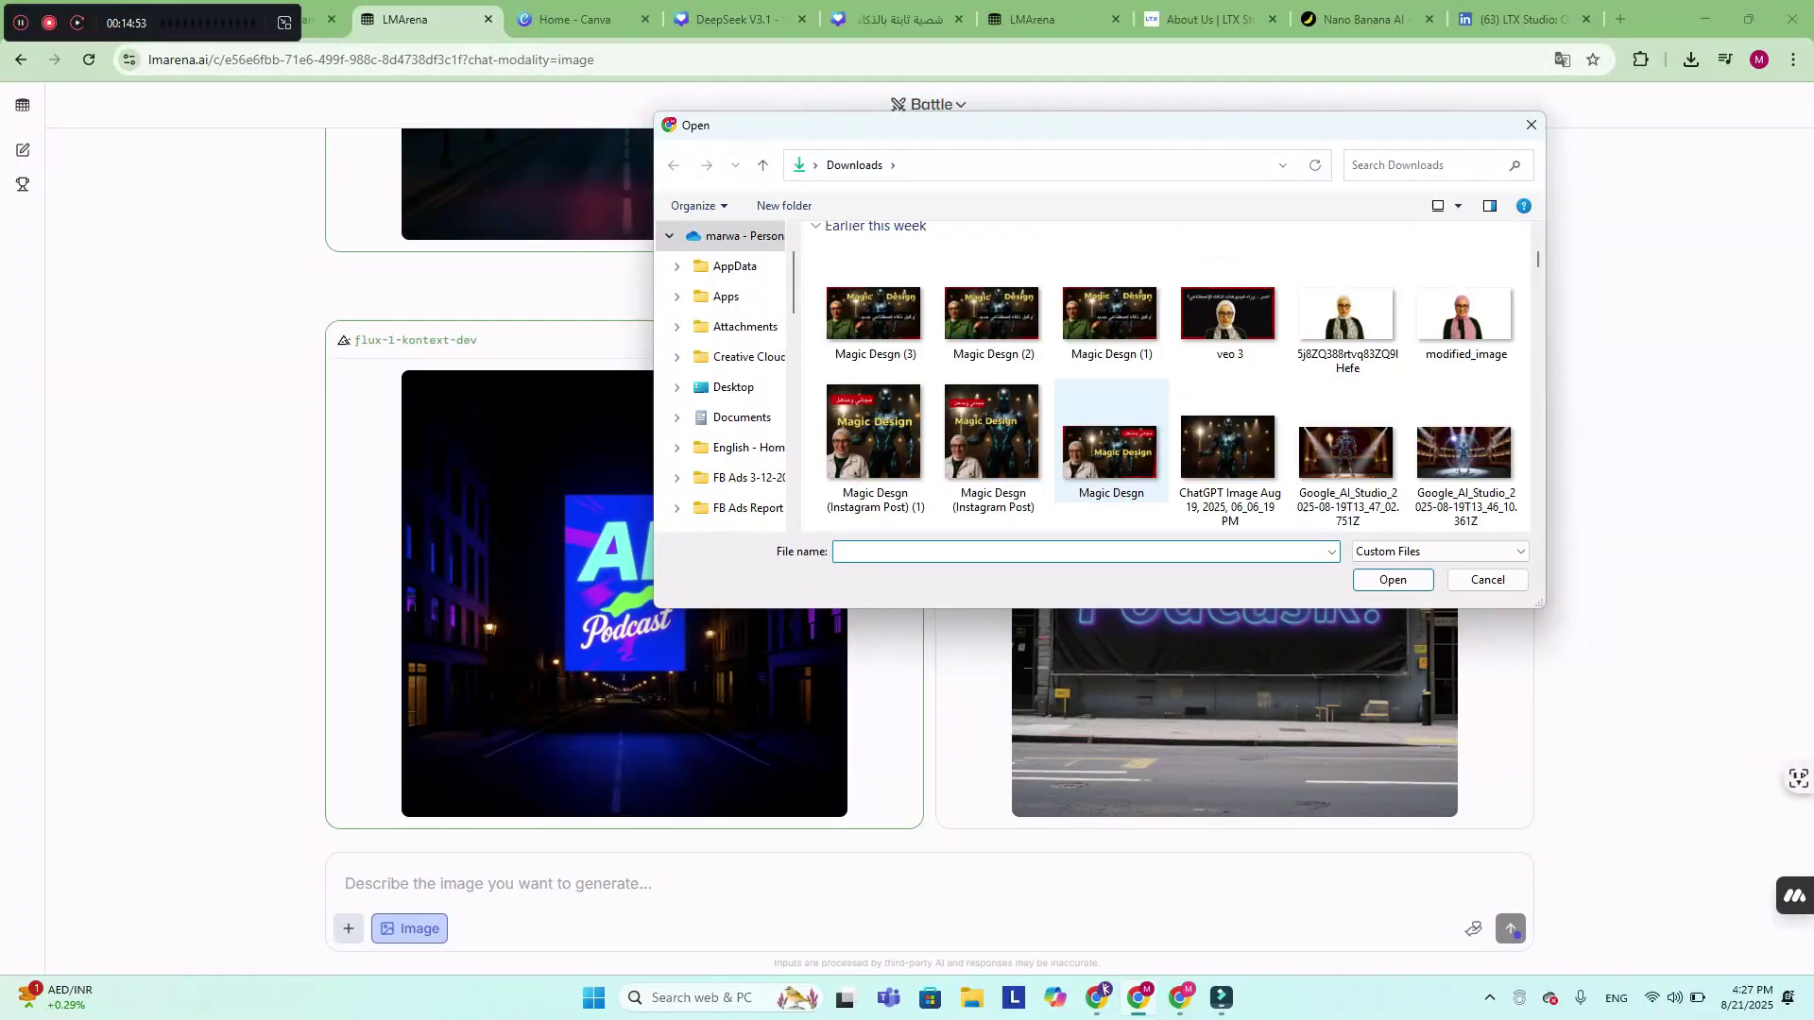
- Attach the cinematic portrait of the suited man from Downloads to the prompt
scroll(1171, 378, "down", 3)
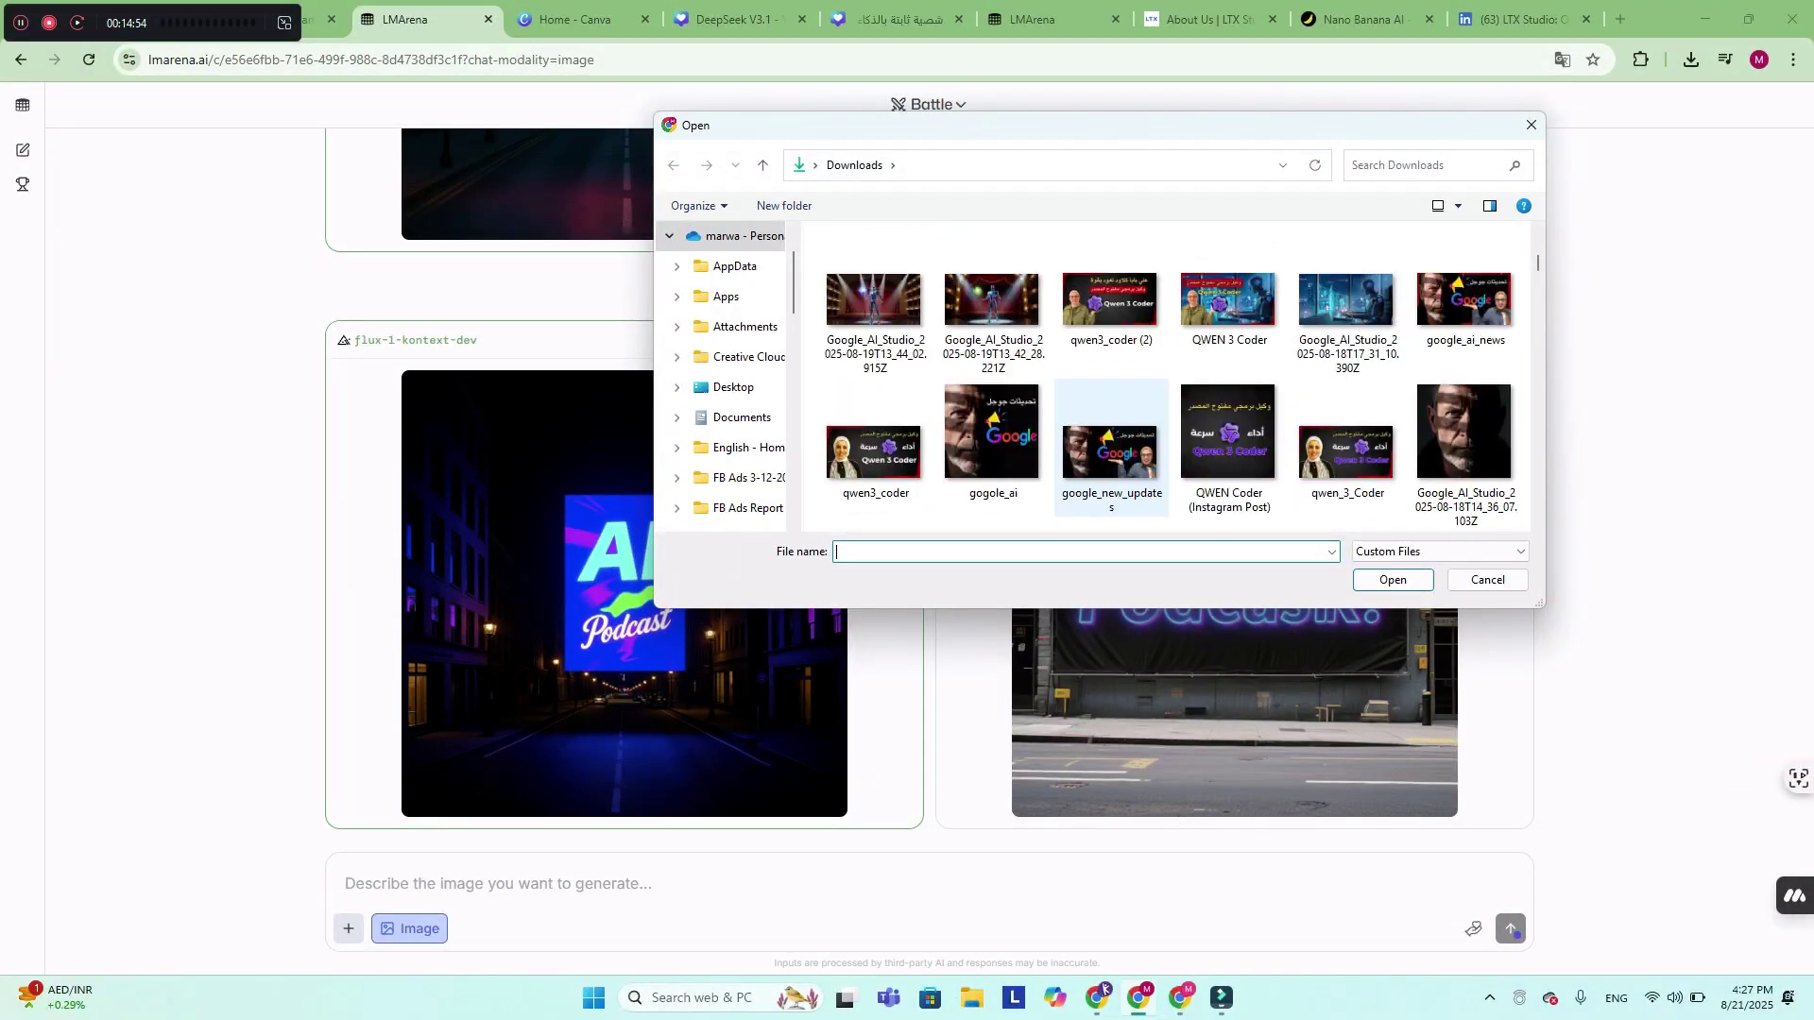
scroll(1172, 378, "down", 3)
left_click(992, 420)
left_click(874, 435)
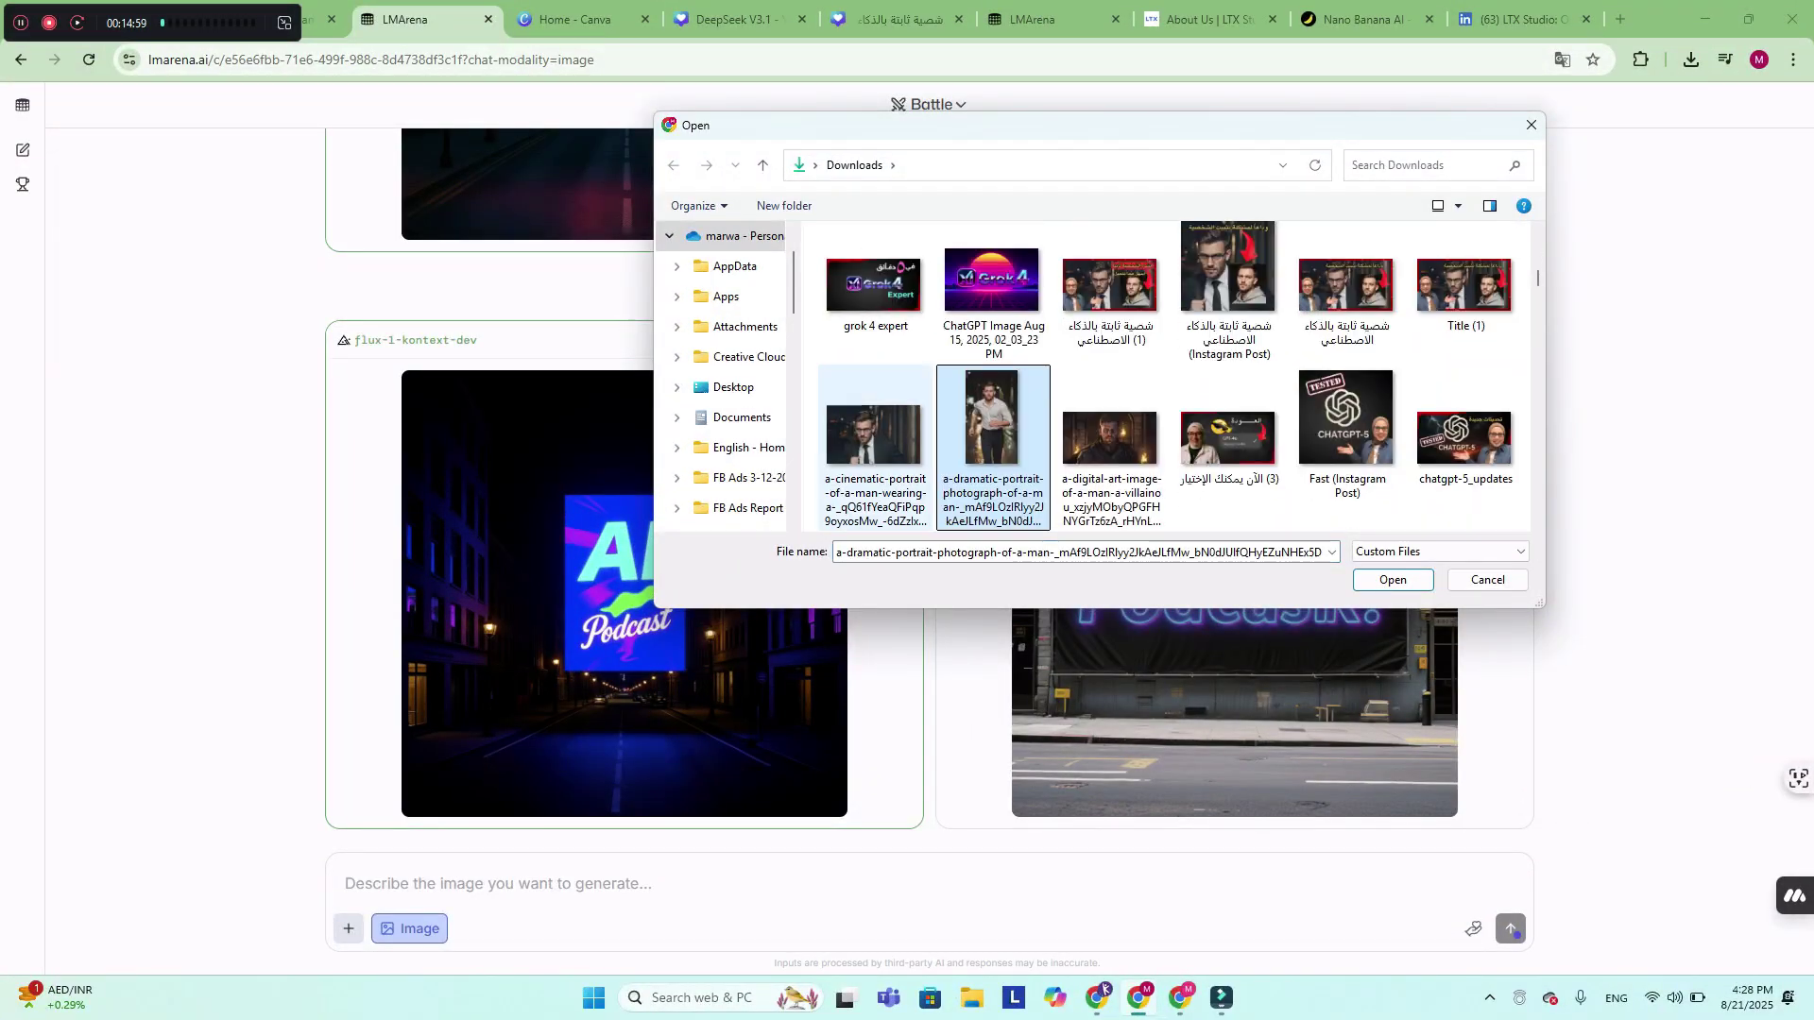
left_click(1393, 580)
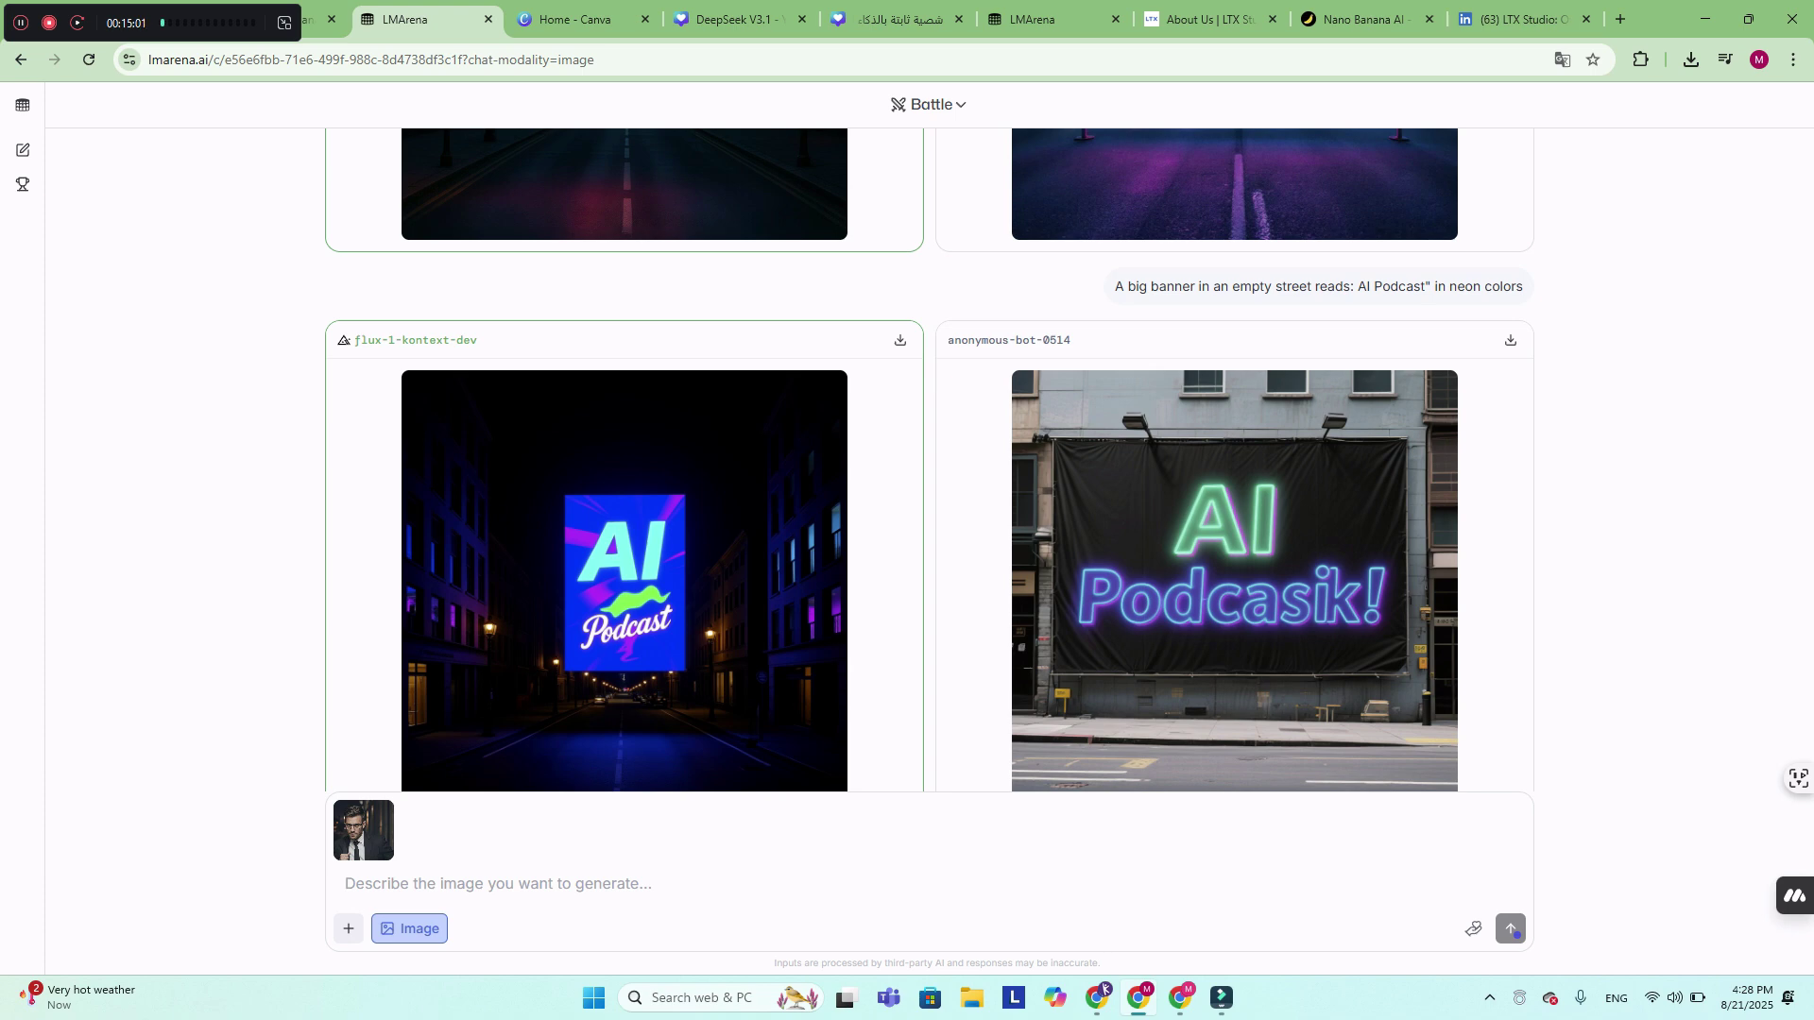
- Send the prompt 'The man is looking happy and standing behind a window', correcting the 'behiend' typo
type("The m")
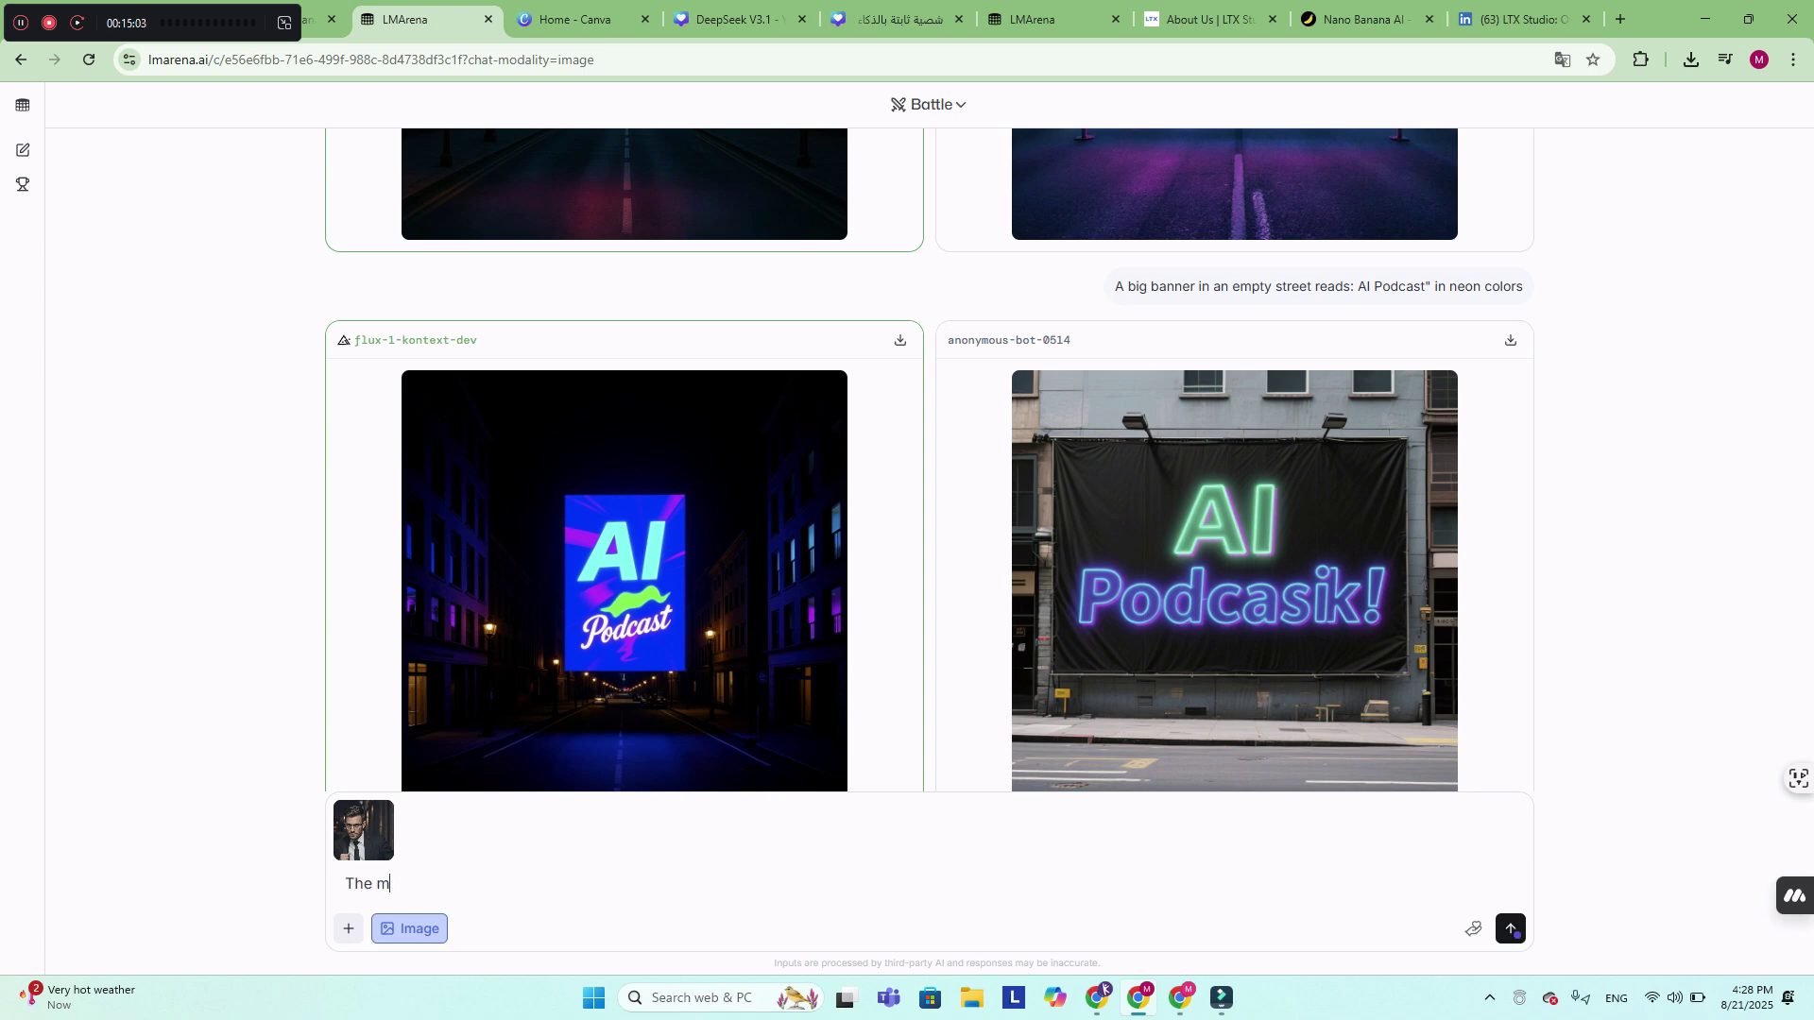
type("an is lookin")
type("g happ")
type("y and ")
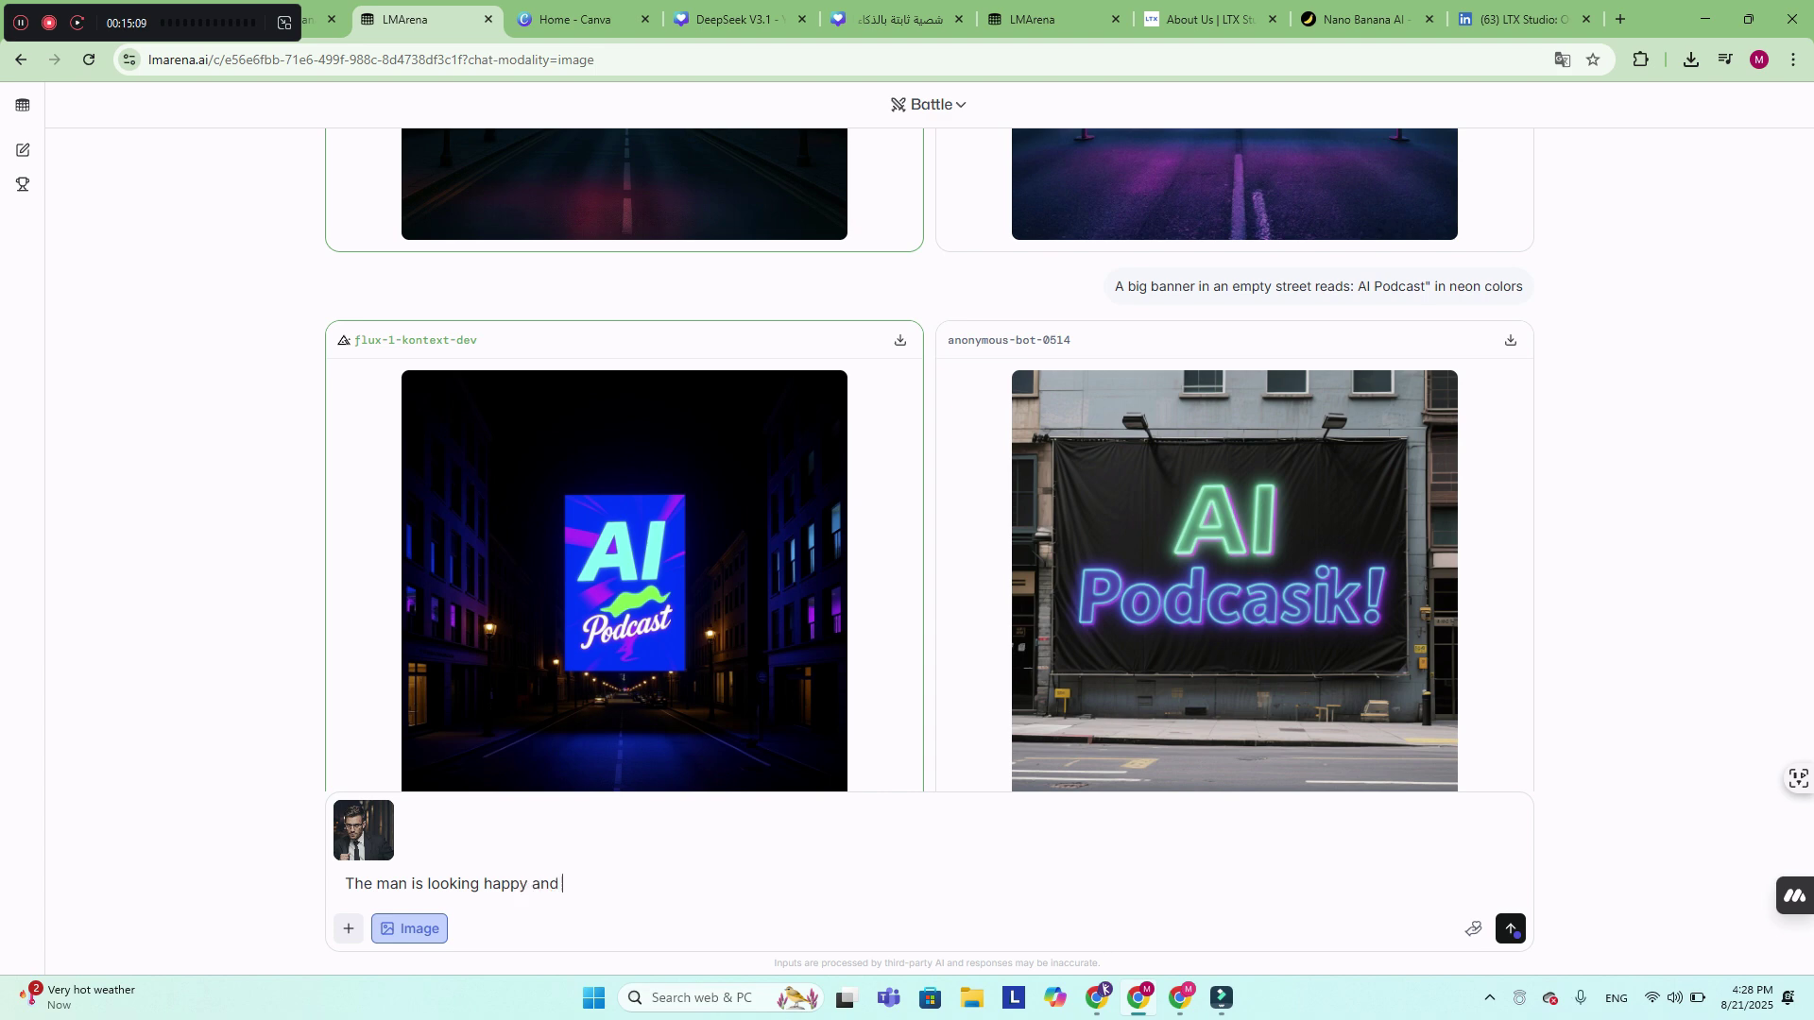
type("stand")
type("ing i")
type("n")
type(" behiend")
type(" a")
type("win")
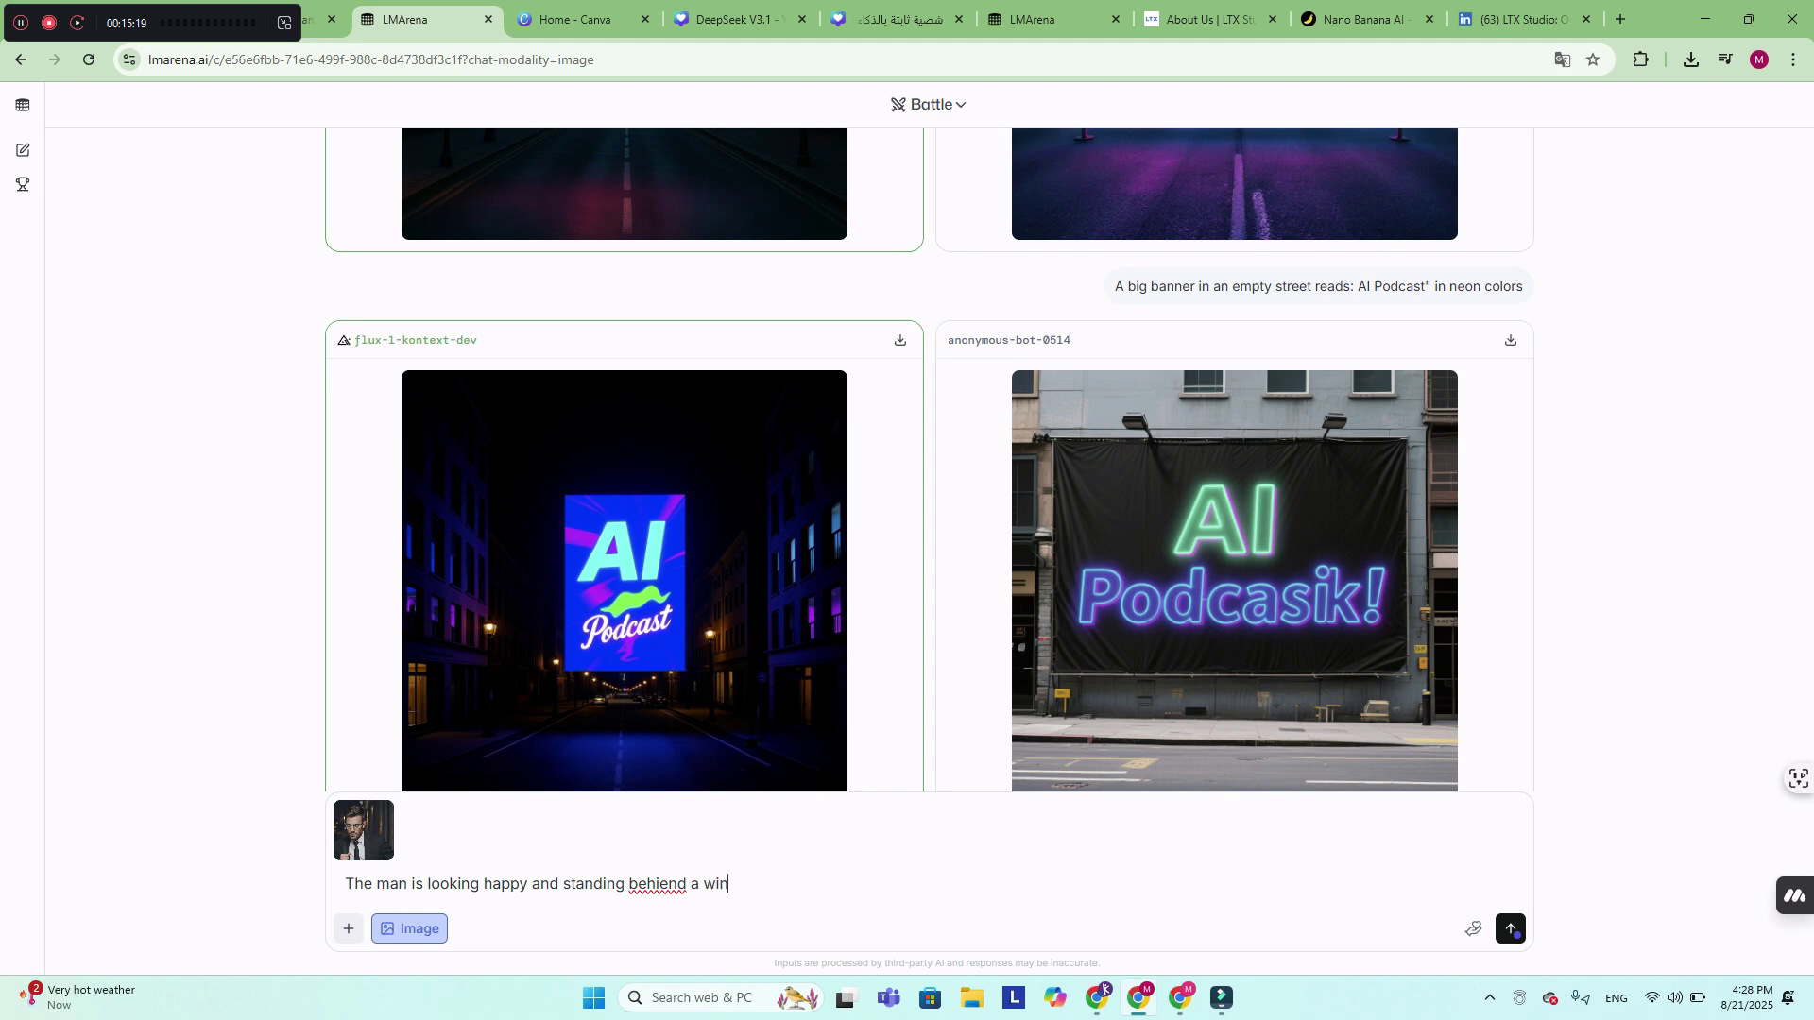
type("dow")
right_click(657, 883)
left_click(718, 451)
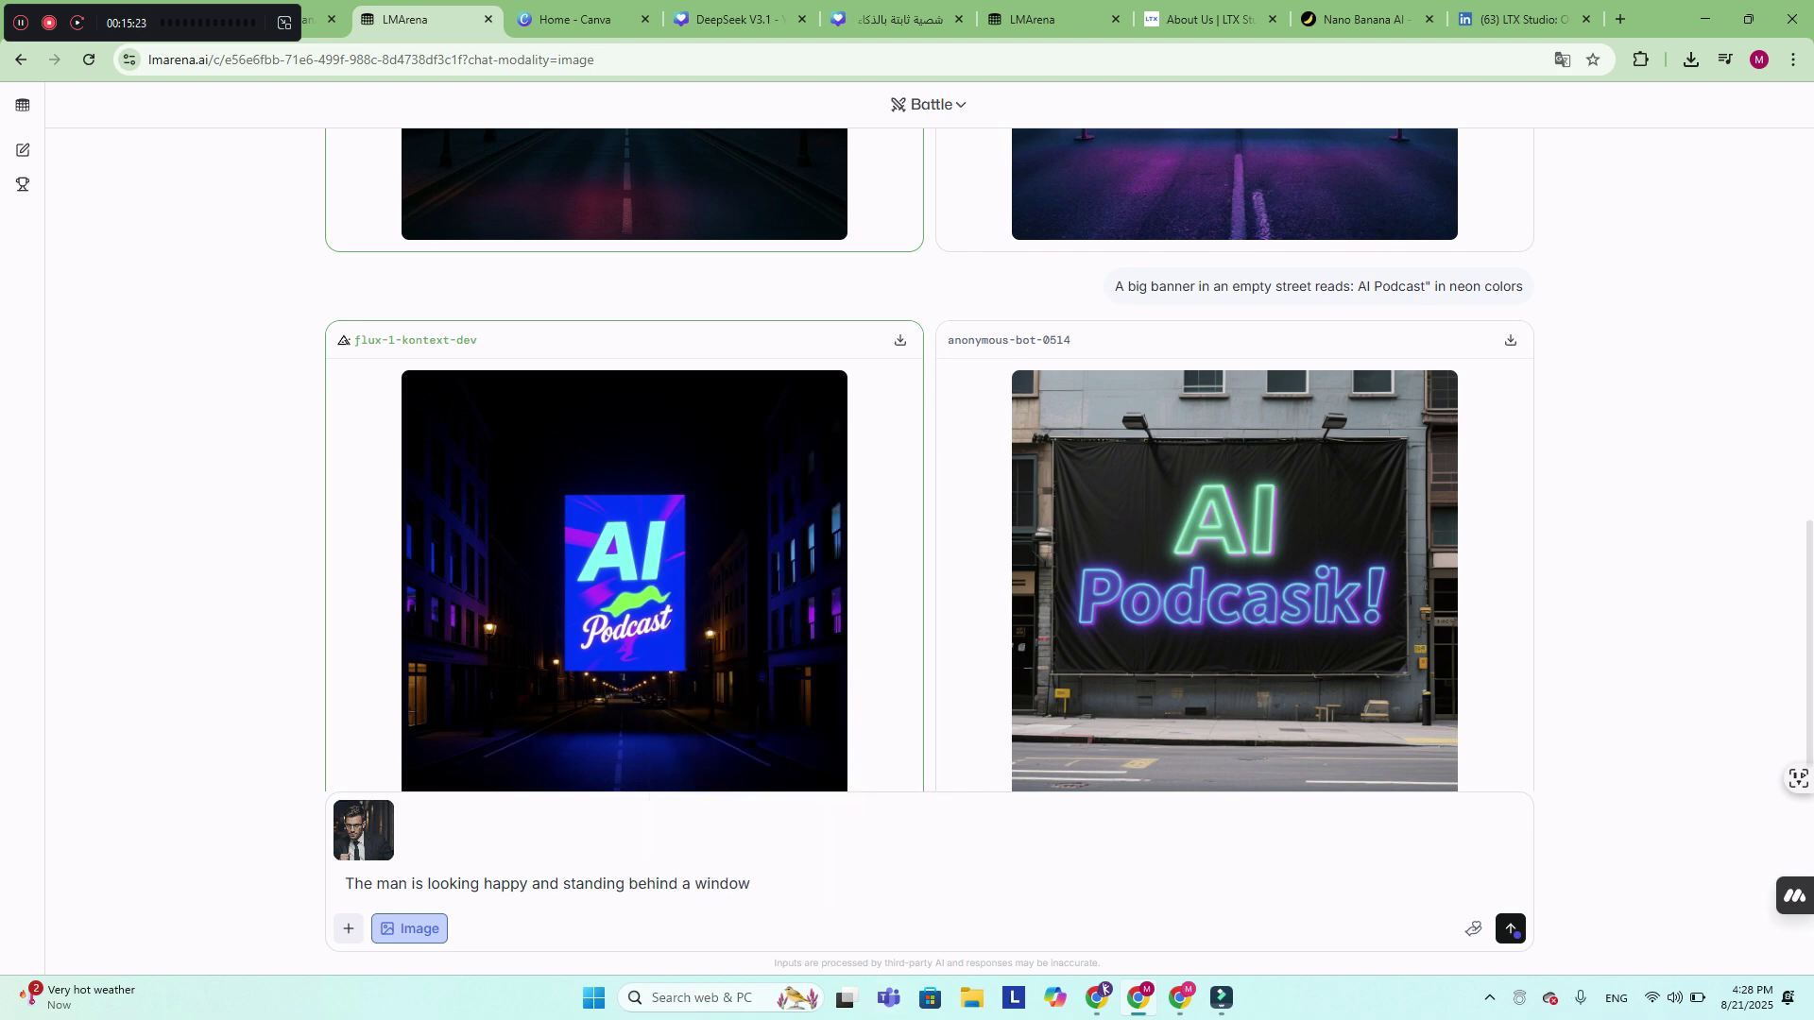
left_click(1511, 929)
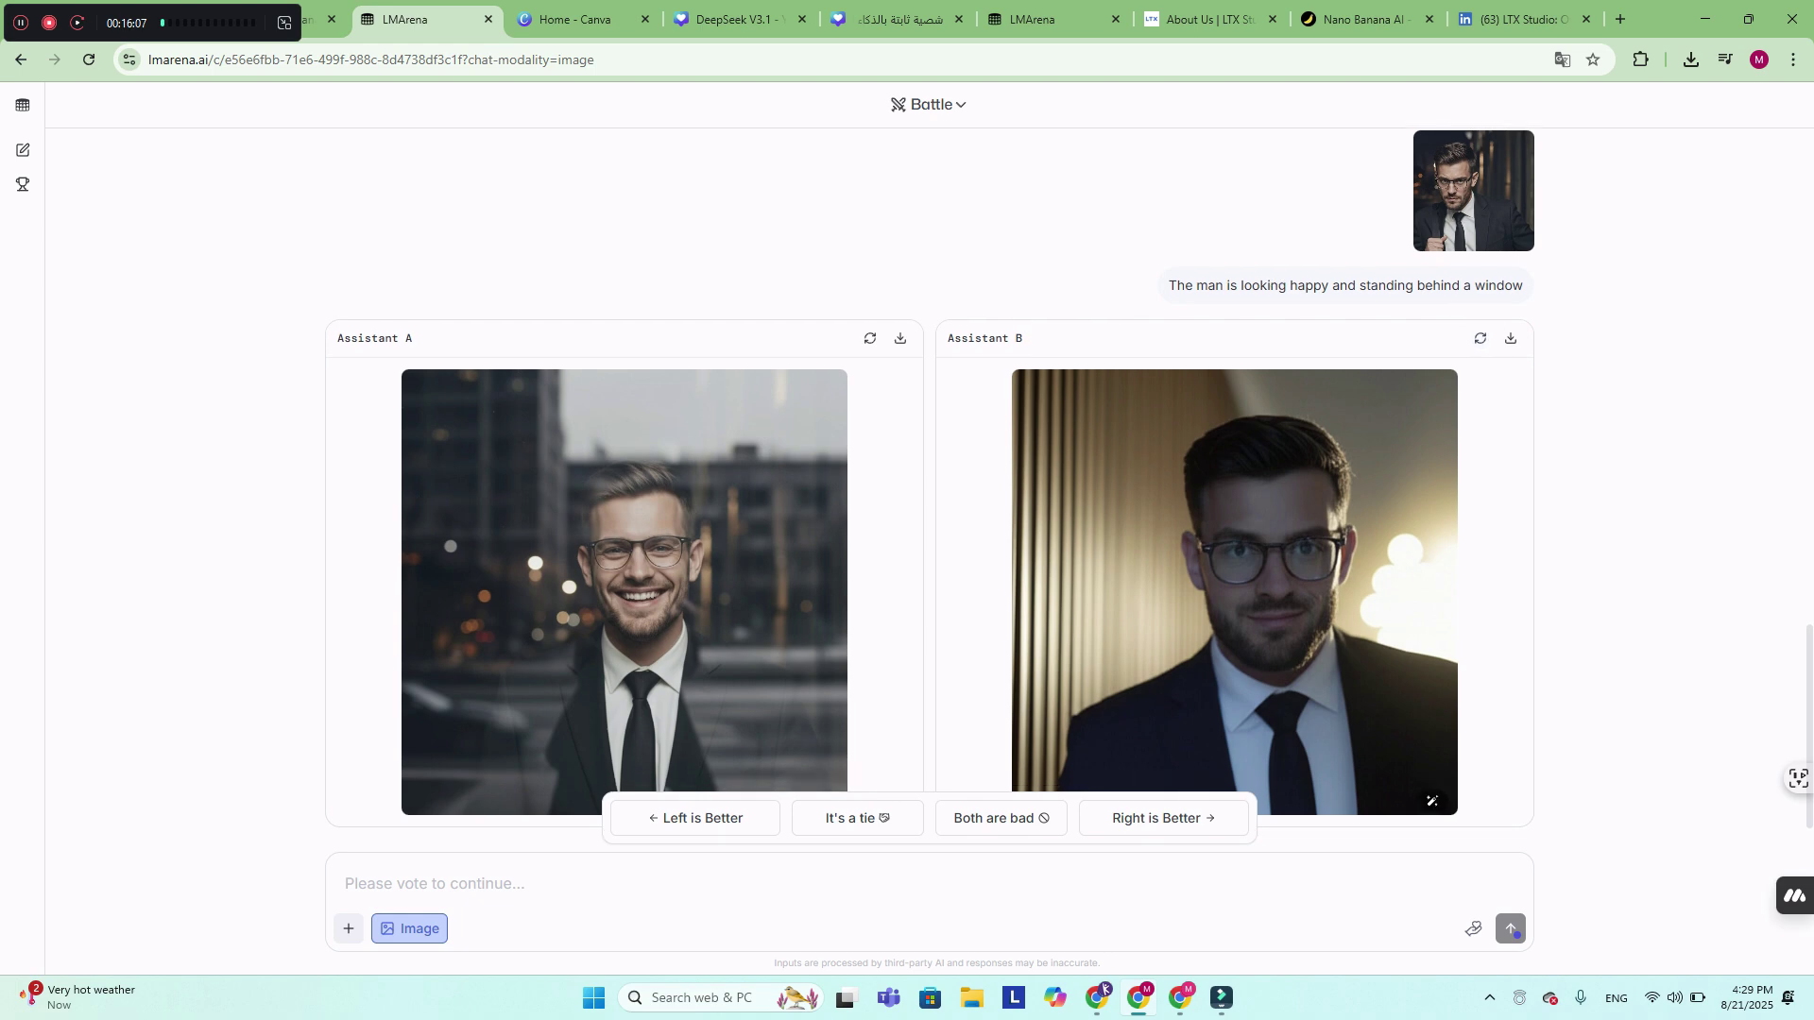
- Enlarge Assistant B's and then Assistant A's images of the smiling man behind the window
scroll(1229, 605, "down", 1)
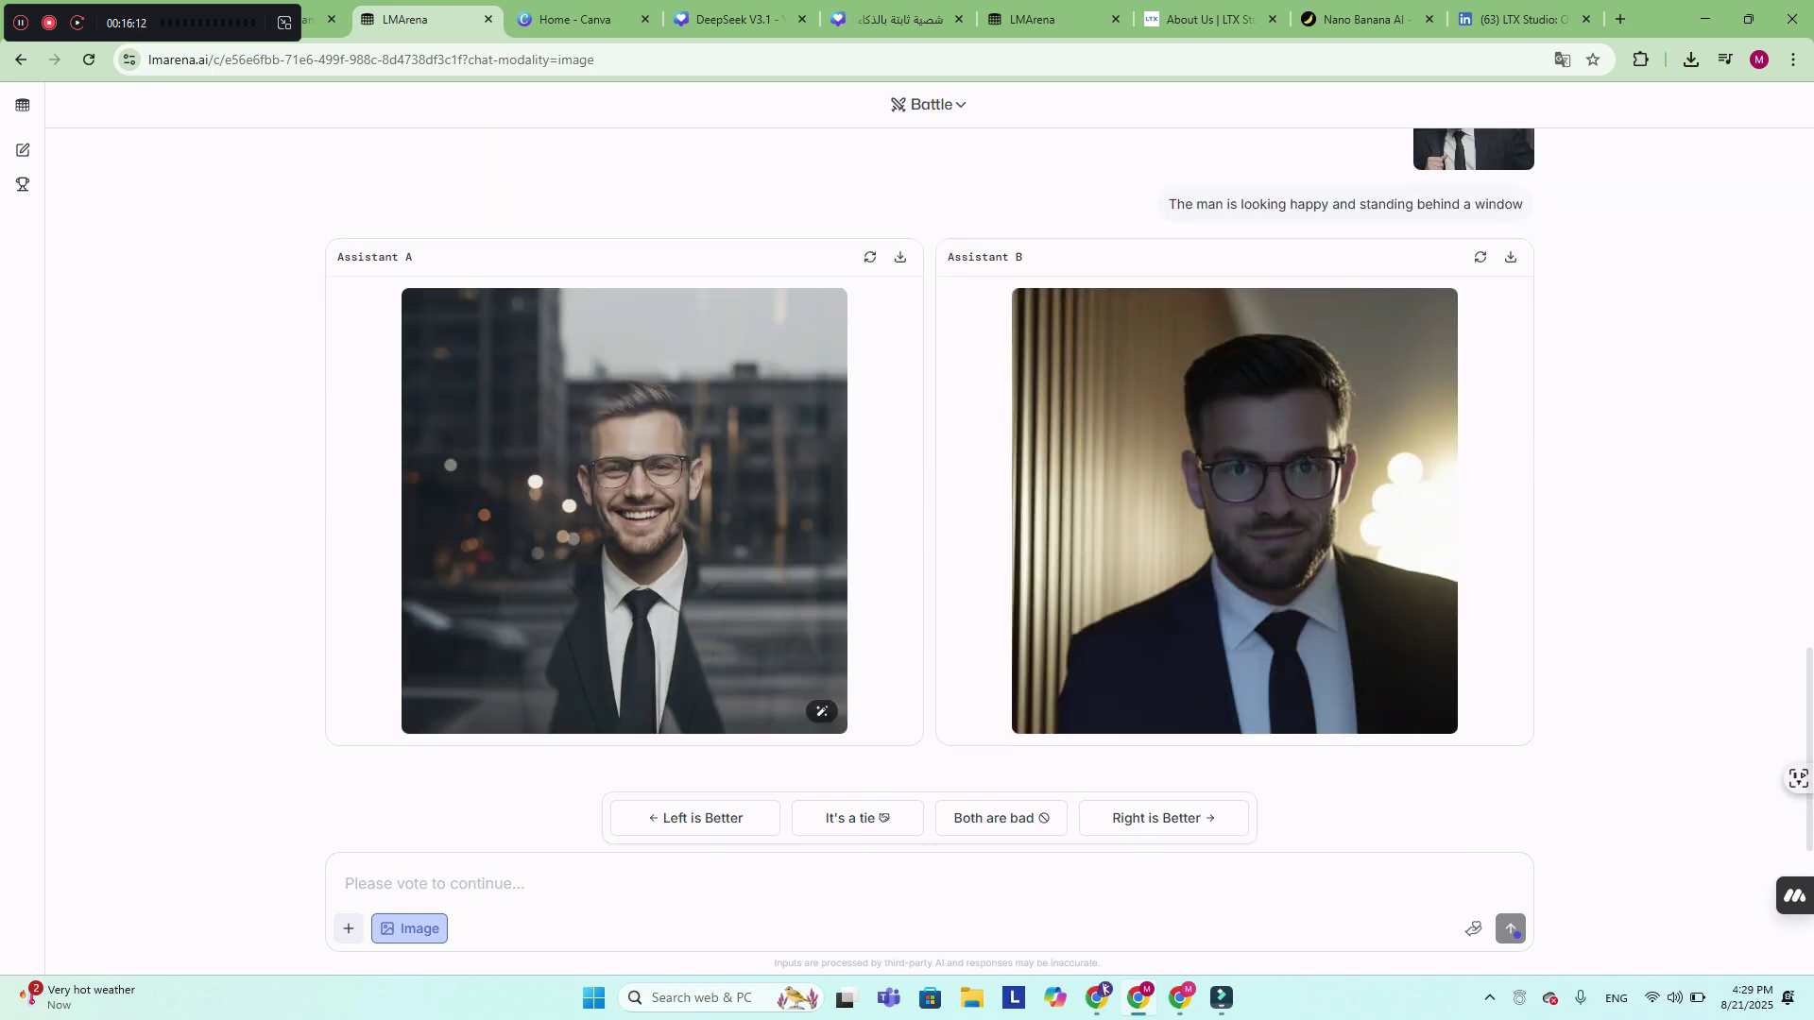
left_click(1455, 149)
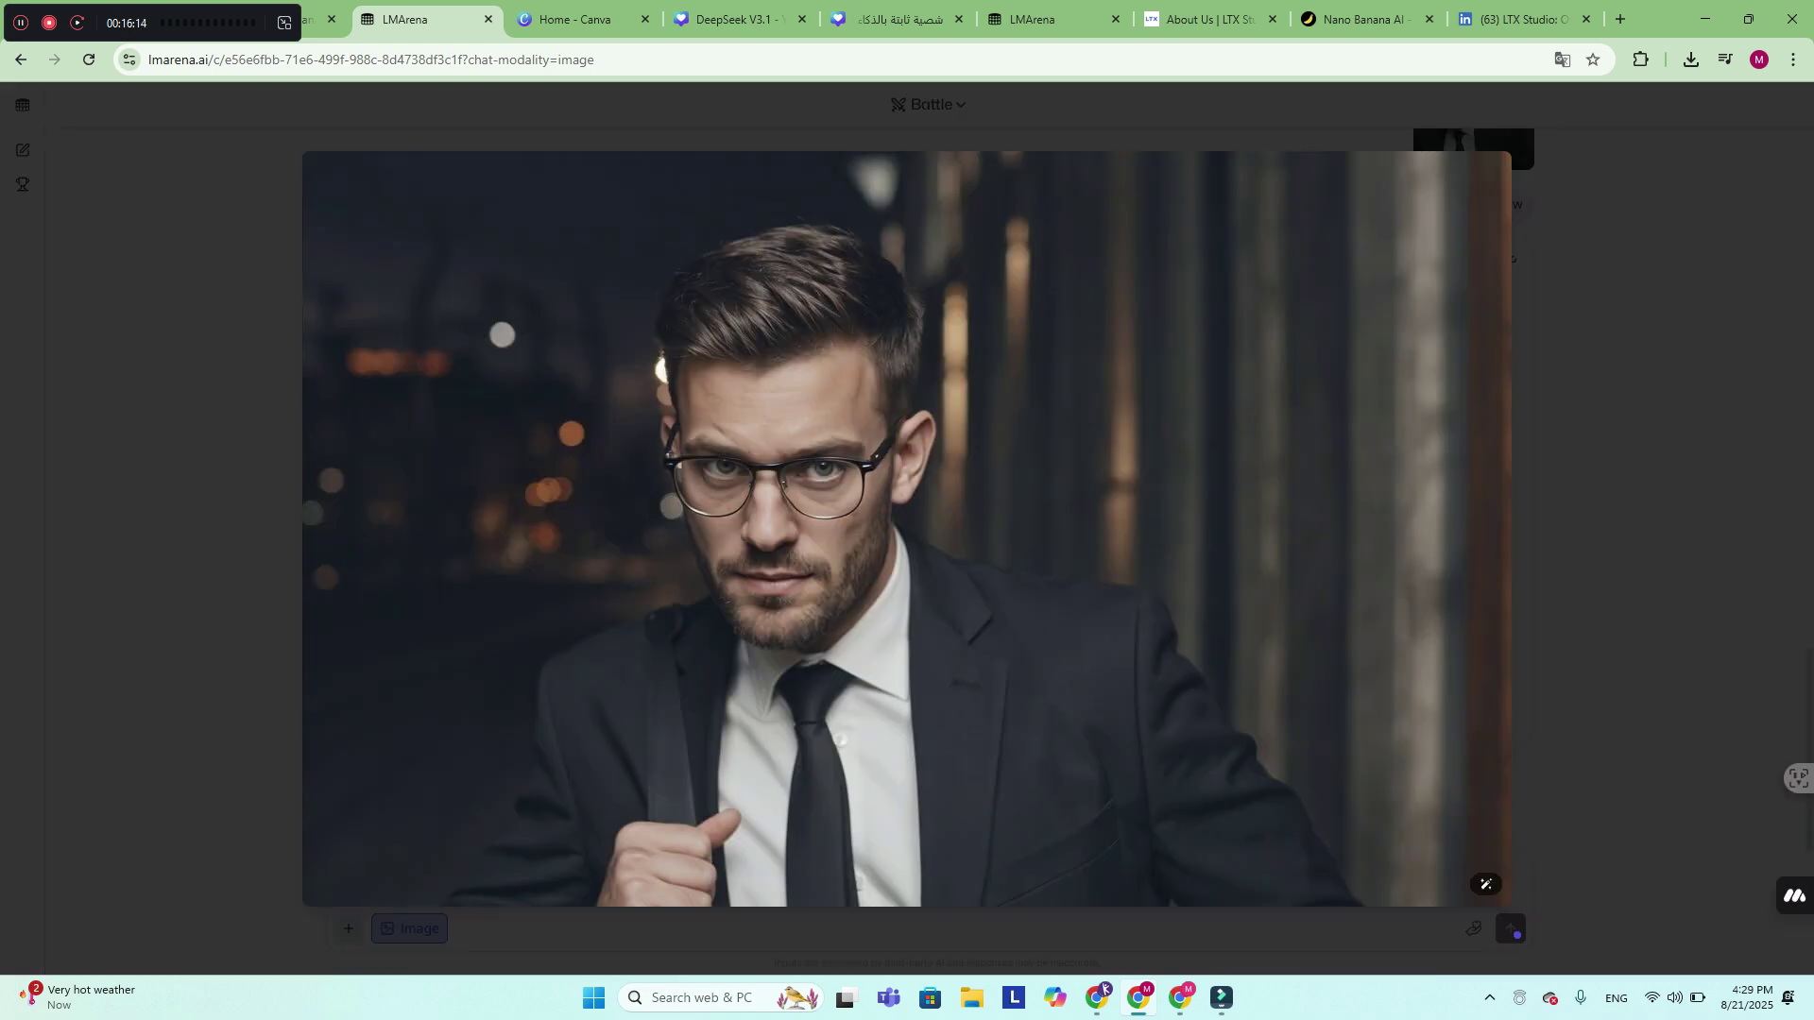
left_click(822, 711)
left_click(822, 711)
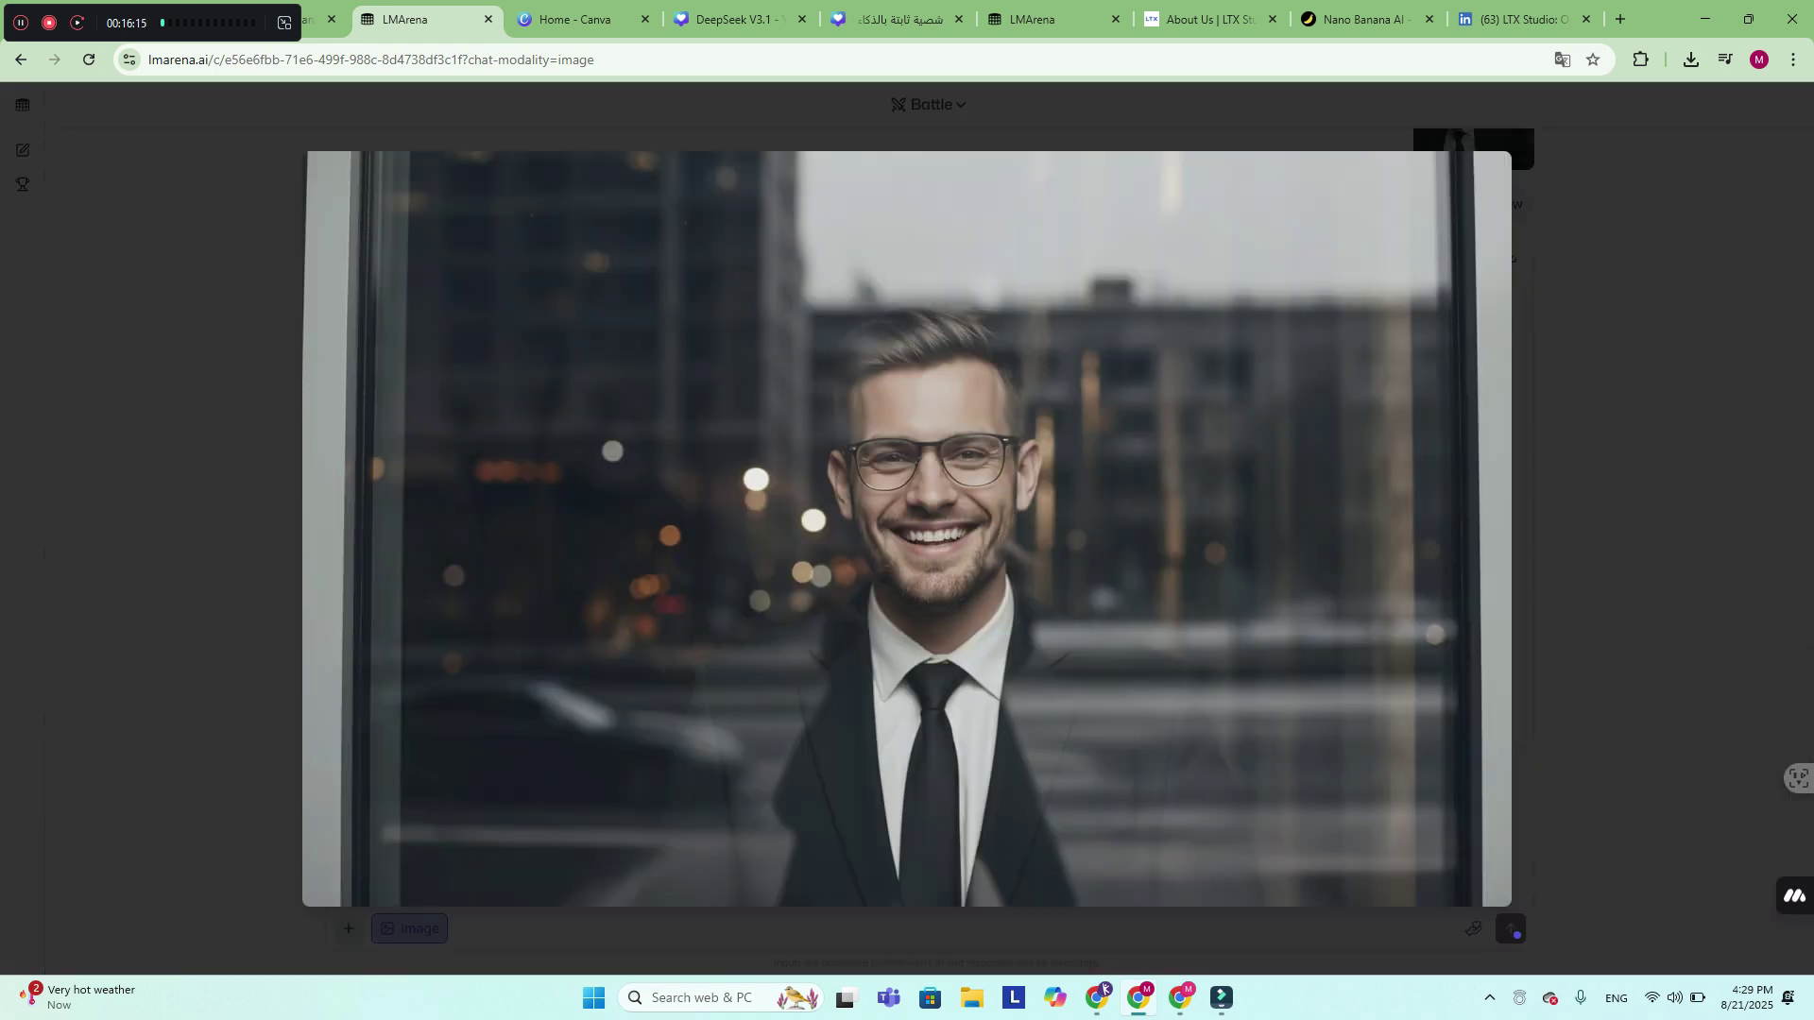
left_click(822, 712)
left_click(822, 712)
key("Escape")
- Vote 'Left is Better' for the smiling-man-behind-the-window battle
left_click(695, 818)
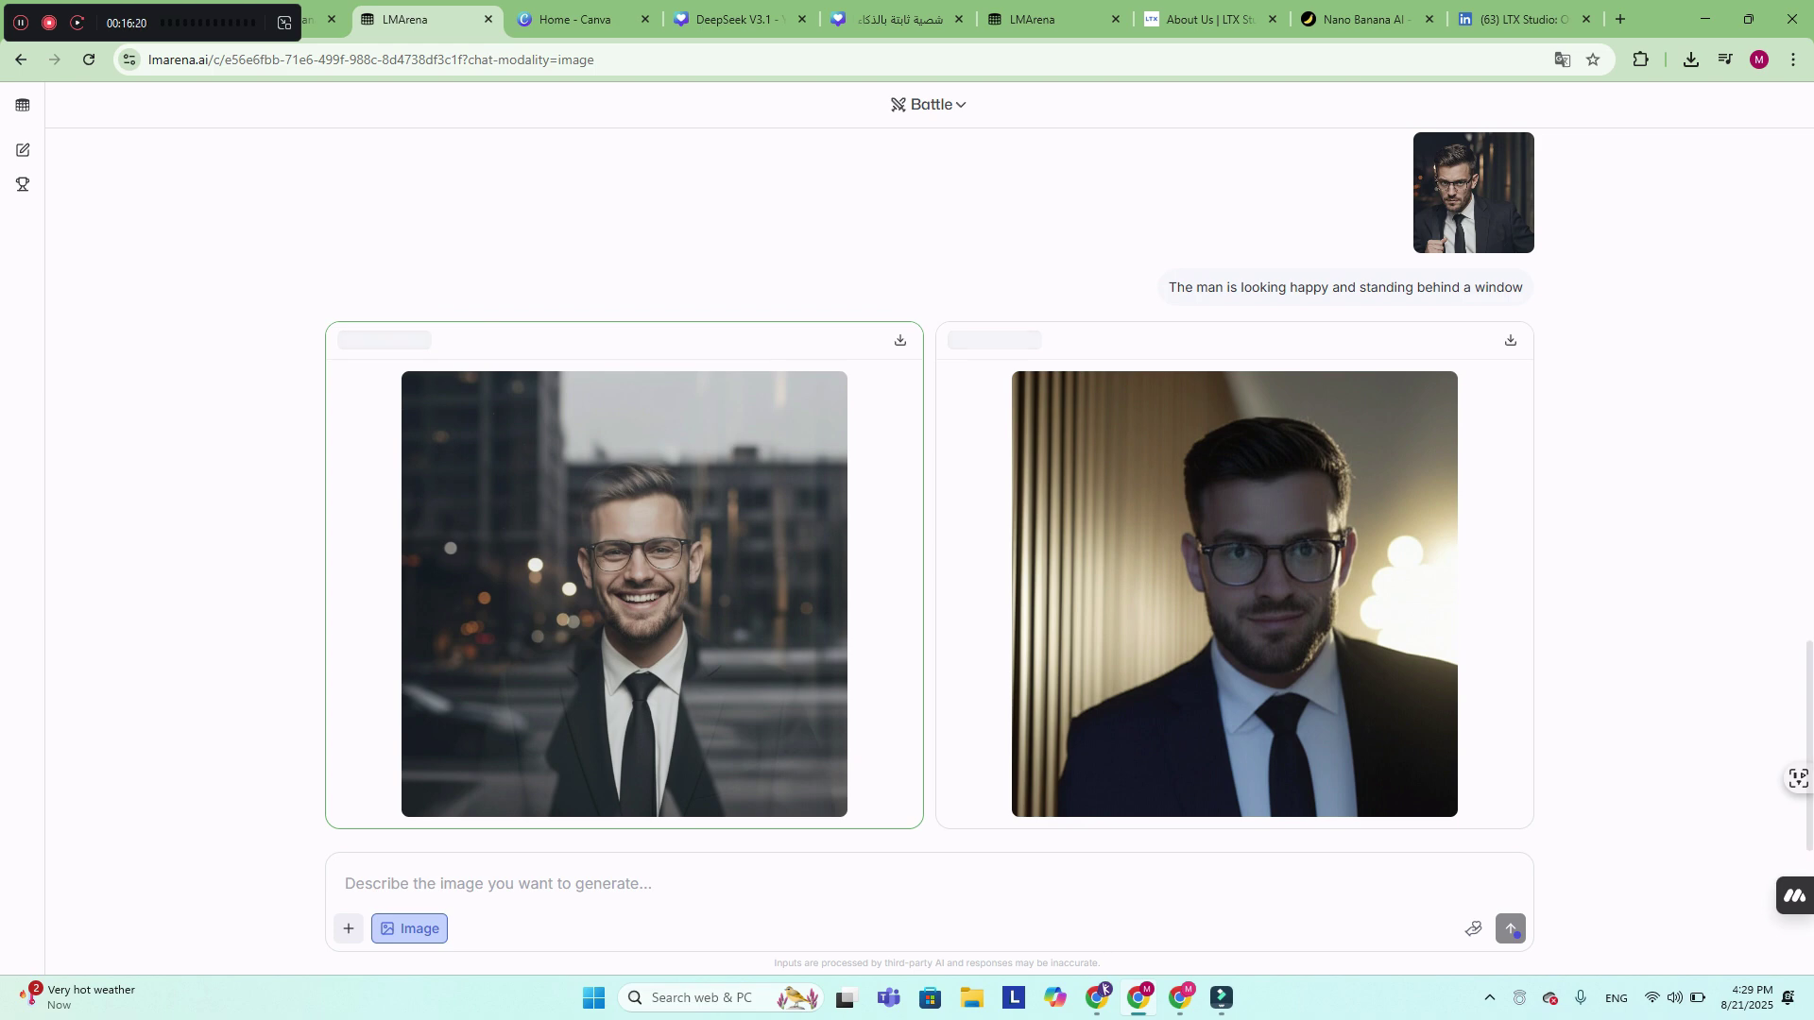